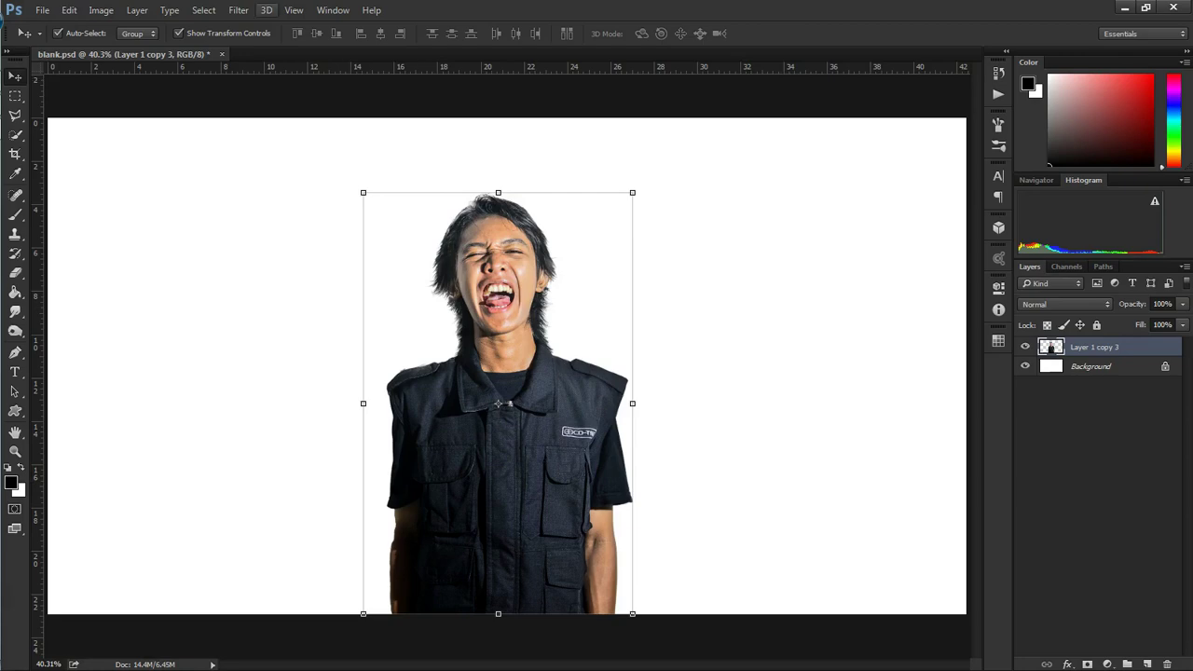
- Show the rulers and place a vertical guide down the centre of the face
click(294, 9)
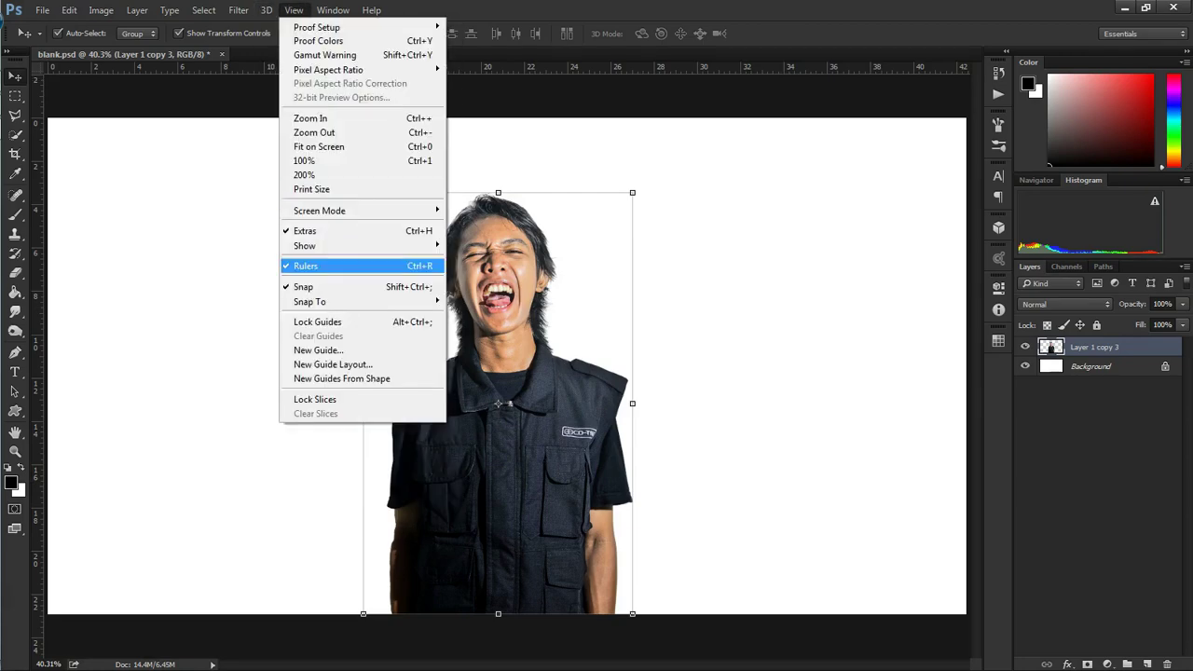
click(306, 266)
drag(35, 229, 498, 269)
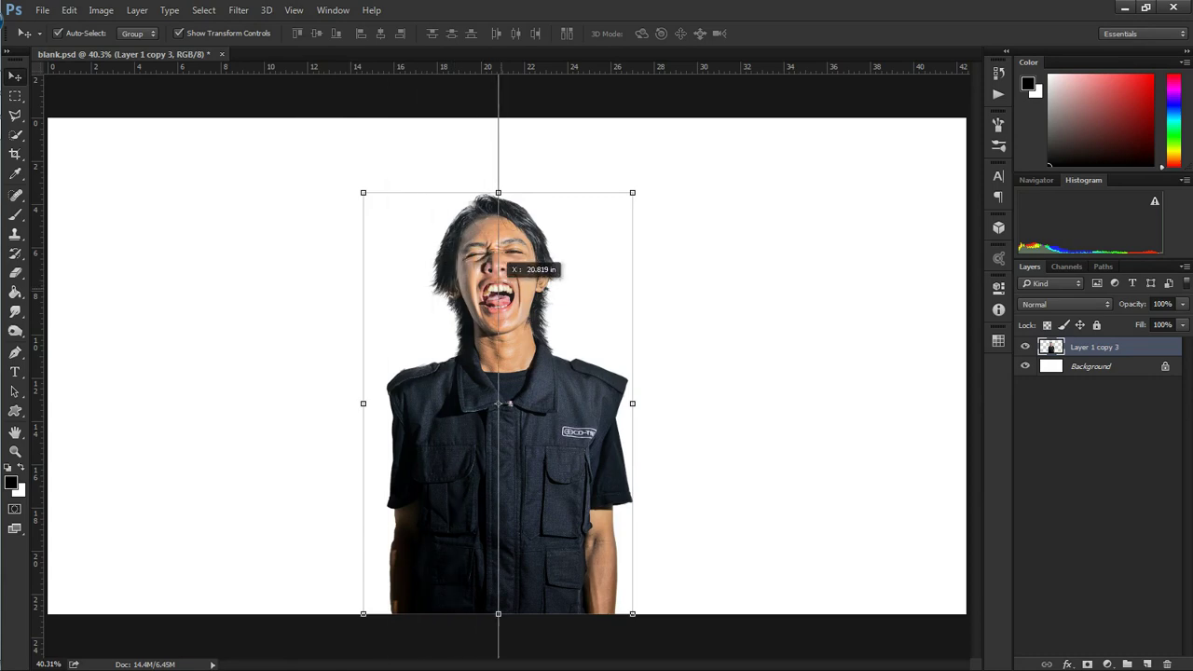
drag(498, 269, 499, 269)
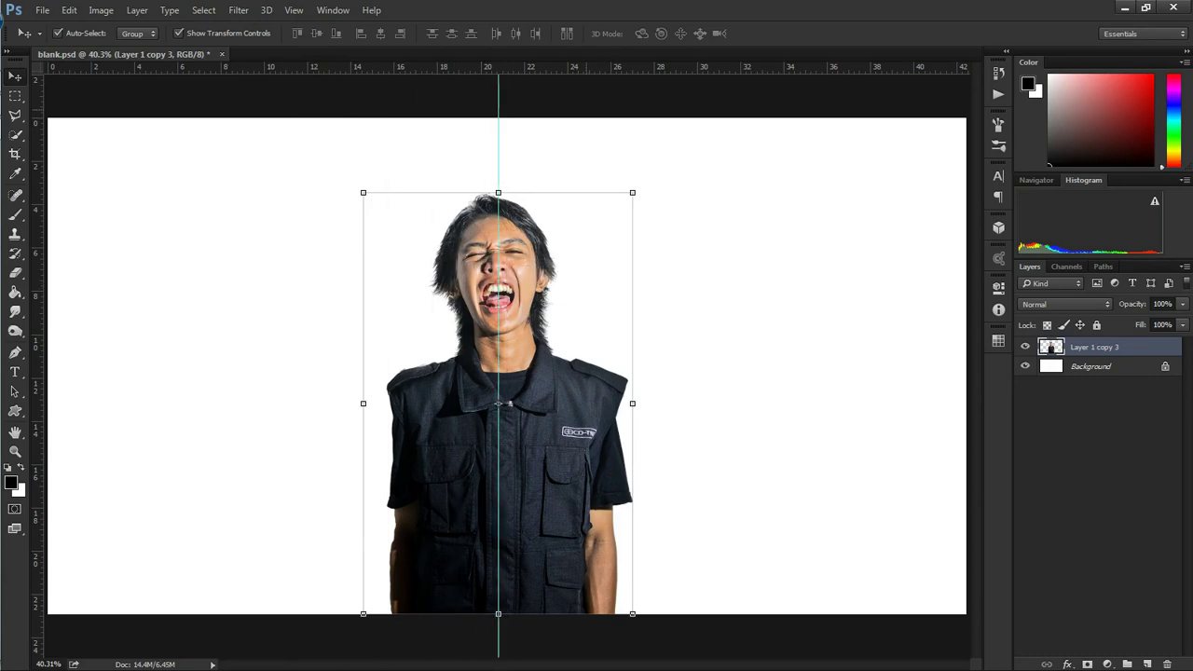
drag(498, 130, 508, 131)
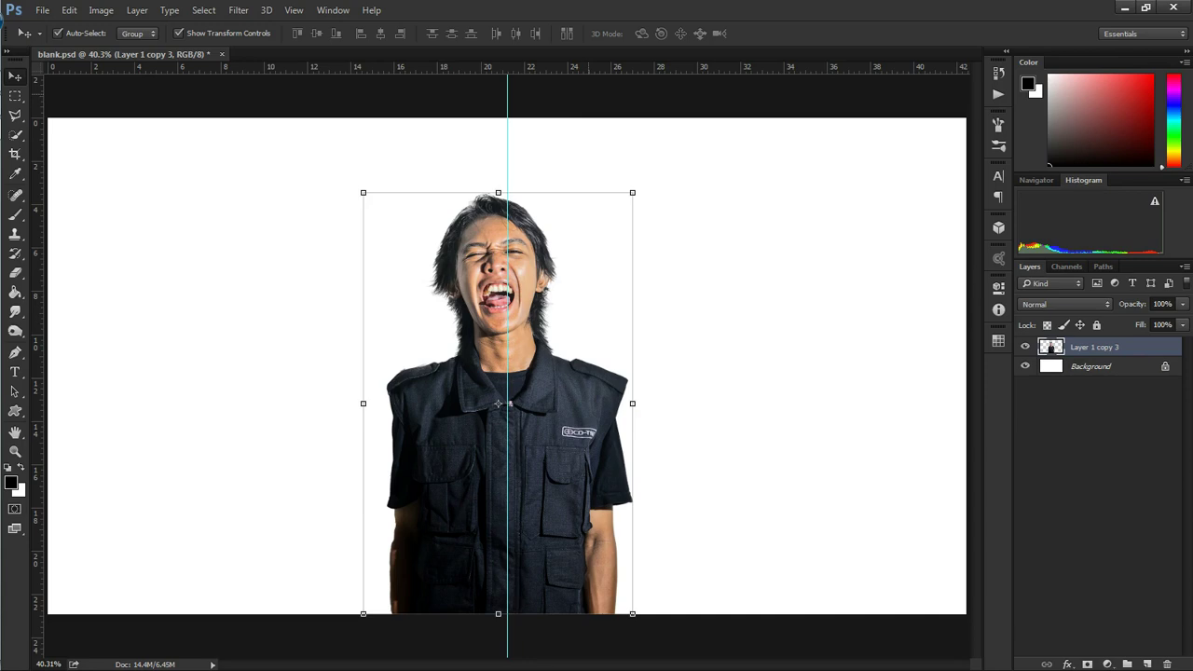
- Add two horizontal guides across the chest and lower torso, then fine-tune their heights
drag(601, 67, 605, 404)
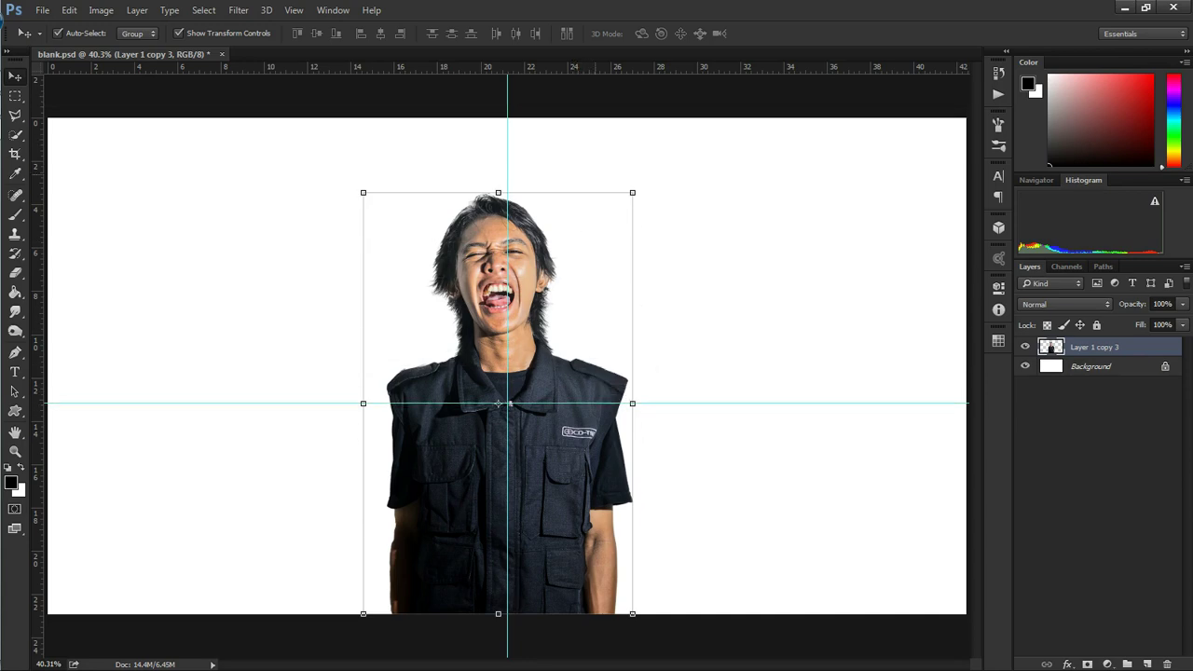
mouse_move(619, 67)
mouse_down()
mouse_move(619, 515)
mouse_move(626, 389)
mouse_up()
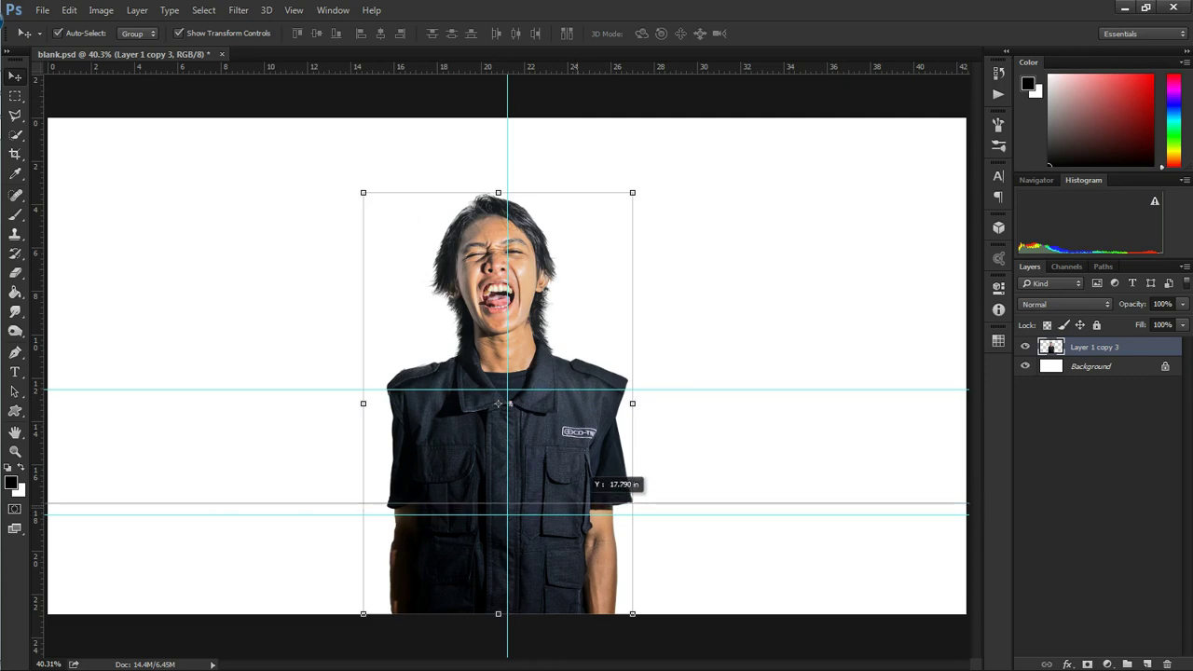
drag(606, 515, 606, 503)
drag(601, 390, 601, 382)
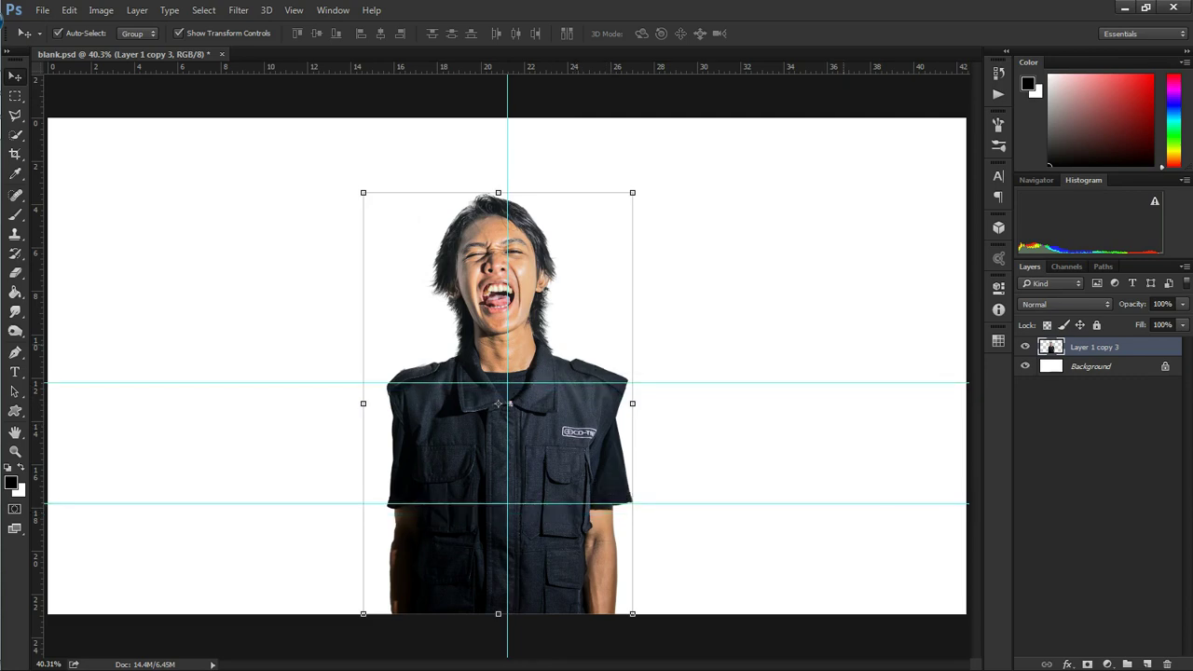
click(68, 10)
- Puppet-warp the portrait with neck and head pins, tilting the head about 5°, and commit
click(95, 272)
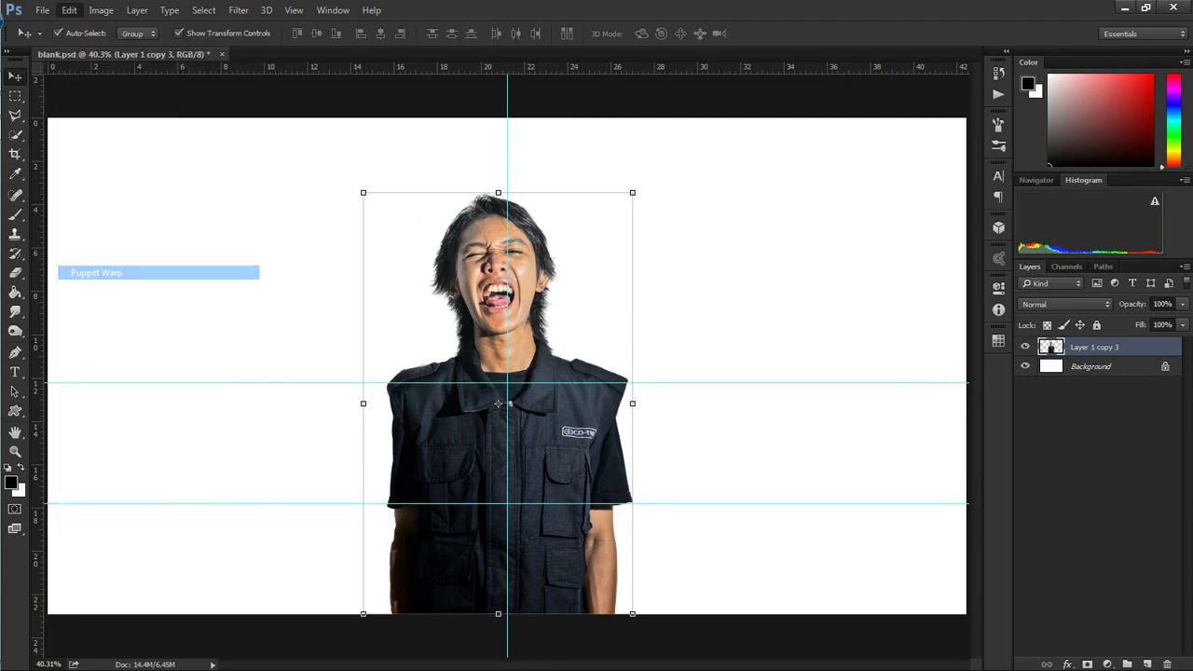
click(506, 346)
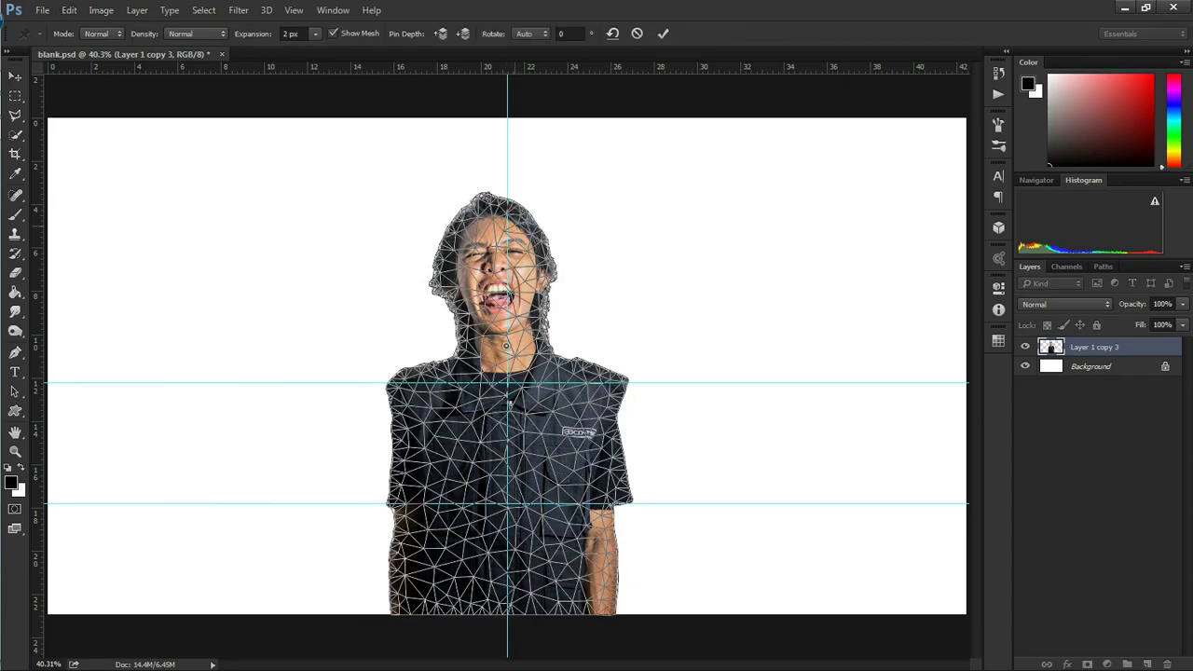
click(499, 220)
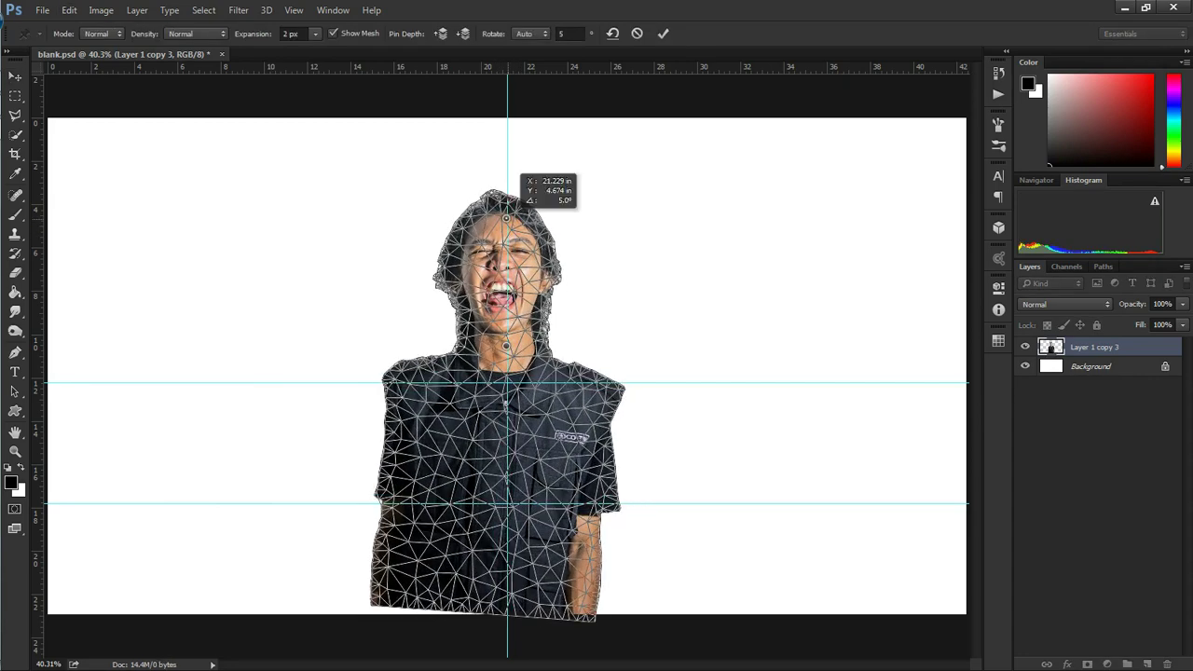
drag(498, 220, 487, 193)
key(Return)
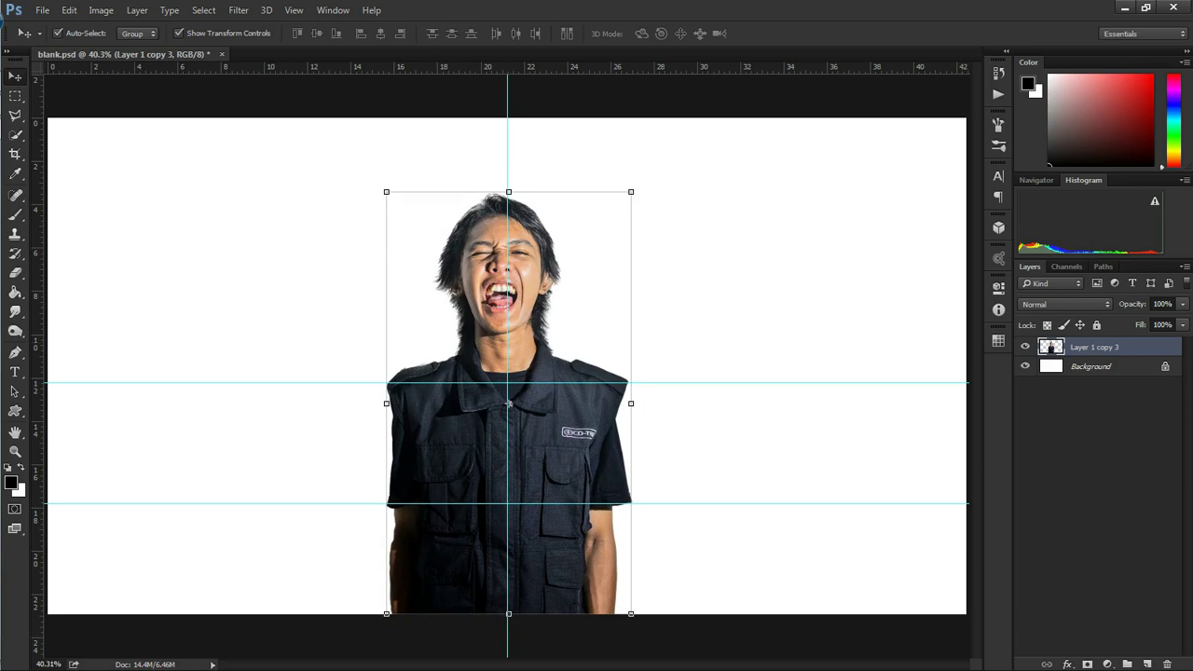
key(alt+bracketleft)
key(alt+bracketright)
- Copy the top-right and top-left portrait slices onto their own layers
key(m)
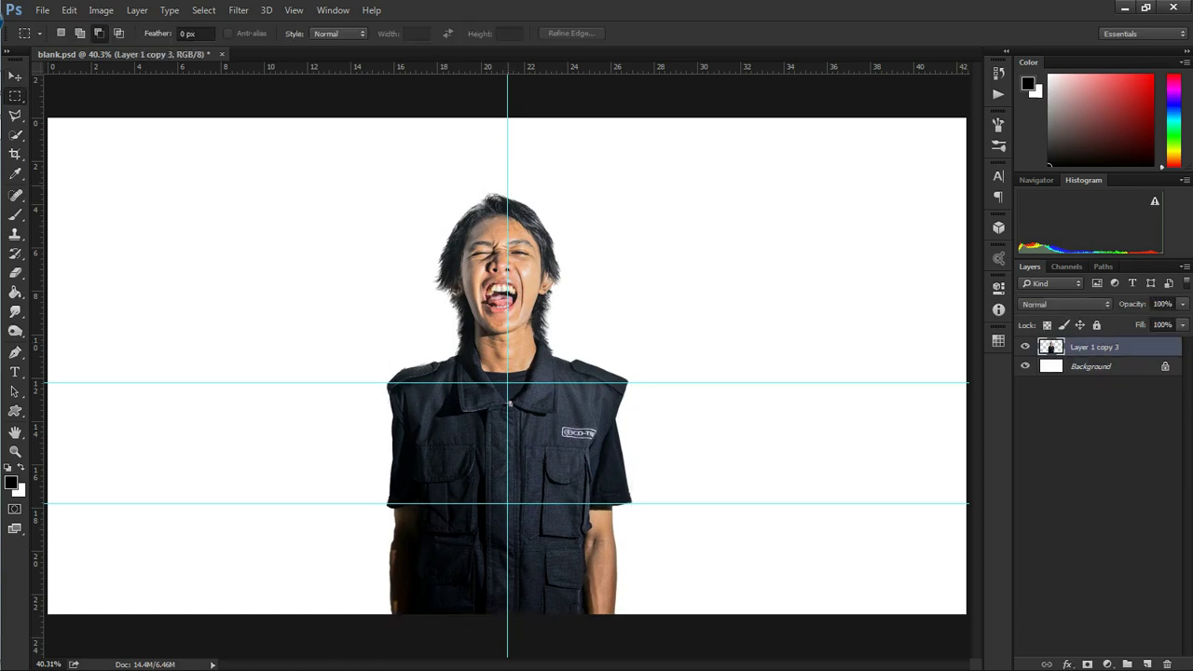
drag(507, 183, 666, 380)
key(ctrl+j)
key(alt+bracketleft)
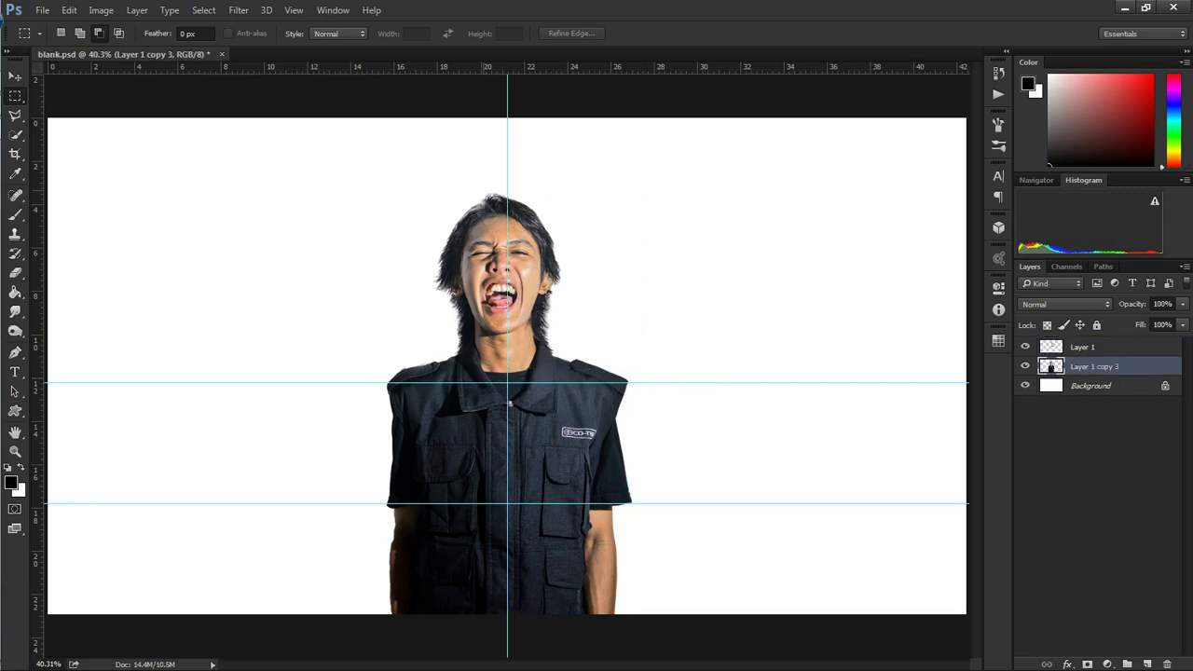
drag(507, 179, 384, 382)
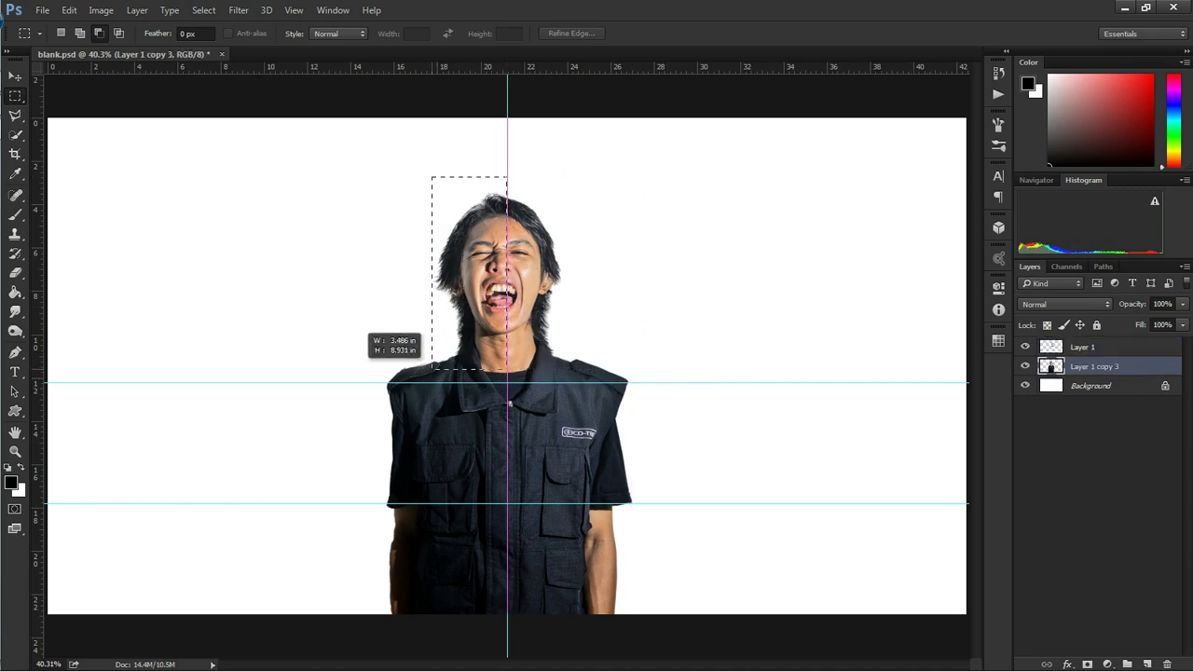
key(ctrl+j)
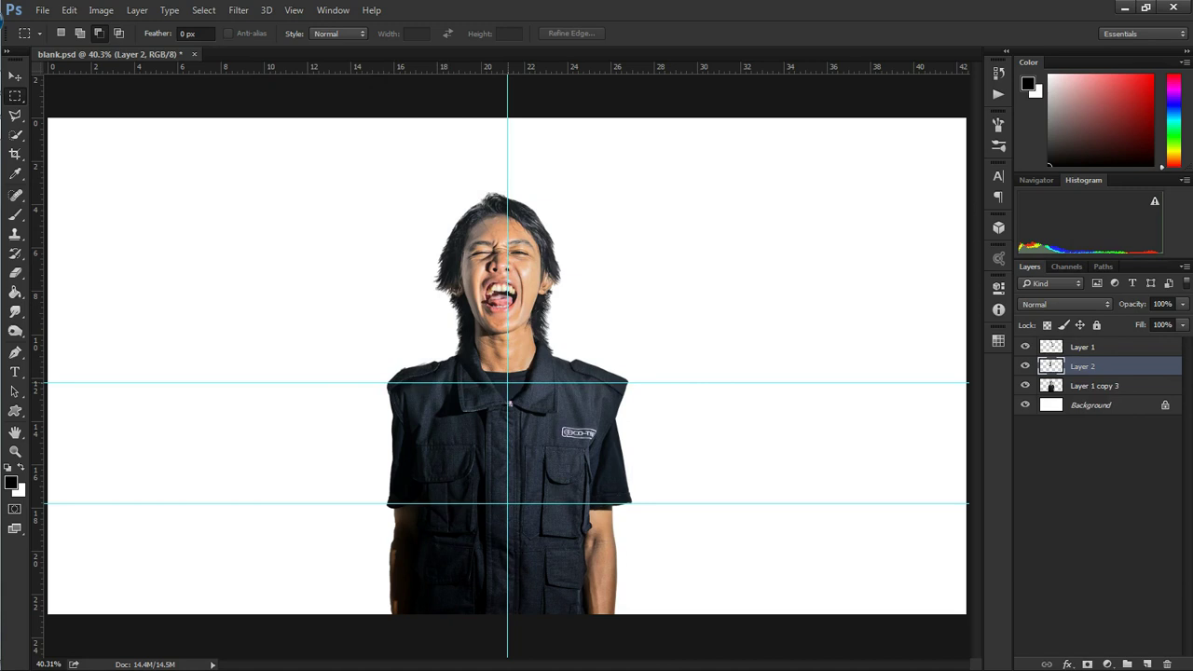
- Copy the middle-right and middle-left bands between the guides onto new layers
drag(507, 382, 699, 503)
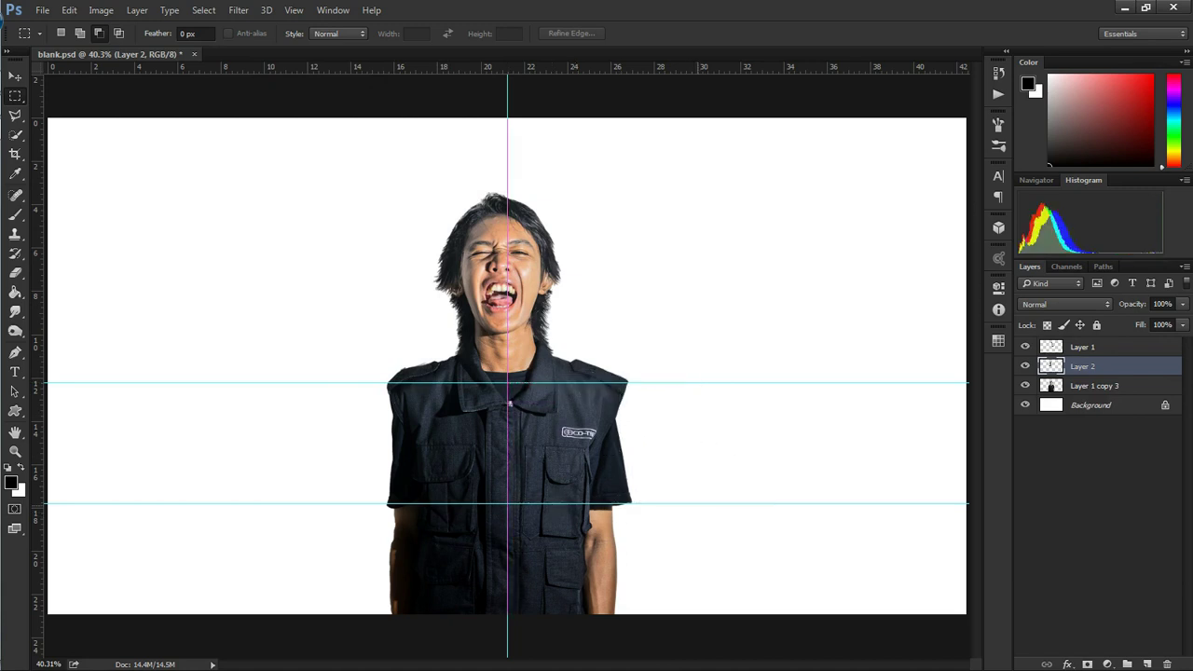
key(alt+bracketleft)
key(ctrl+j)
key(alt+bracketleft)
mouse_move(361, 382)
mouse_down()
mouse_move(507, 509)
mouse_move(653, 610)
mouse_up()
key(ctrl+j)
key(alt+bracketleft)
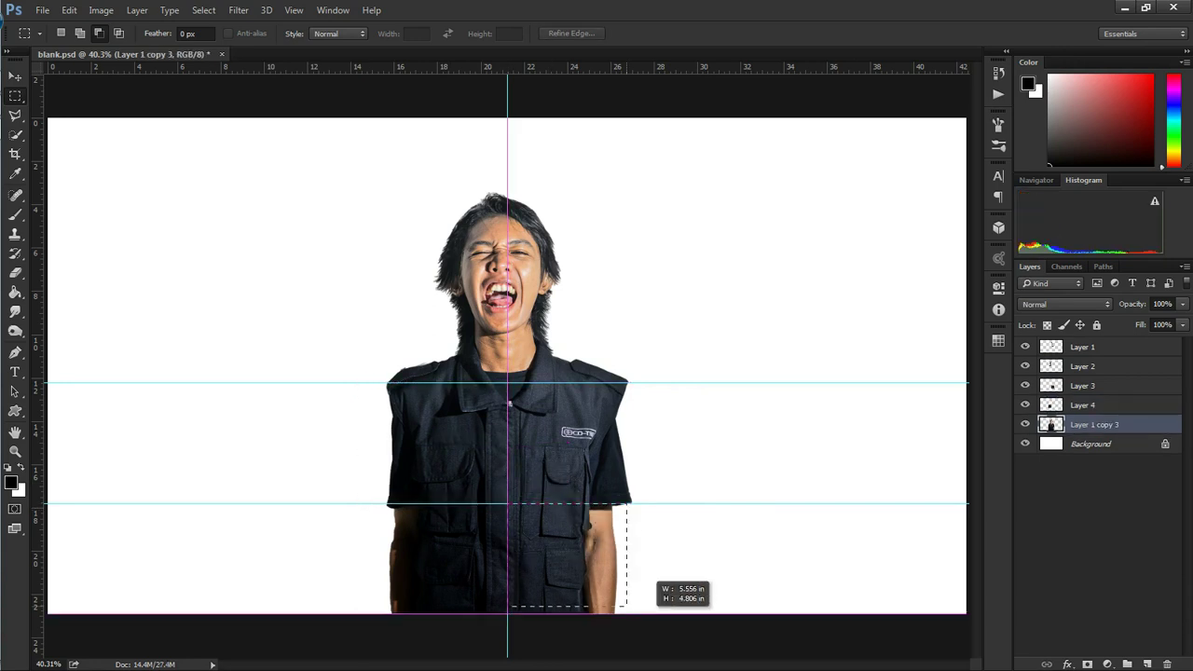
- Copy the bottom-right and bottom-left sections to new layers and hide the original portrait
key(ctrl+j)
key(alt+bracketleft)
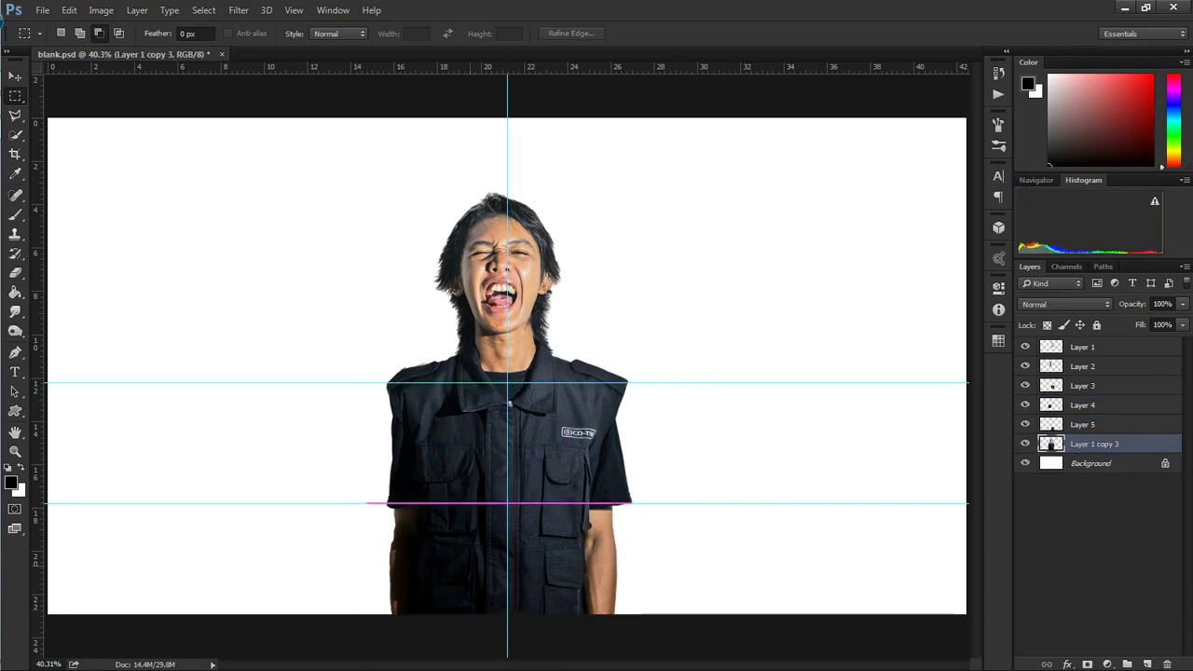
drag(507, 504, 365, 613)
key(ctrl+j)
key(alt+bracketleft)
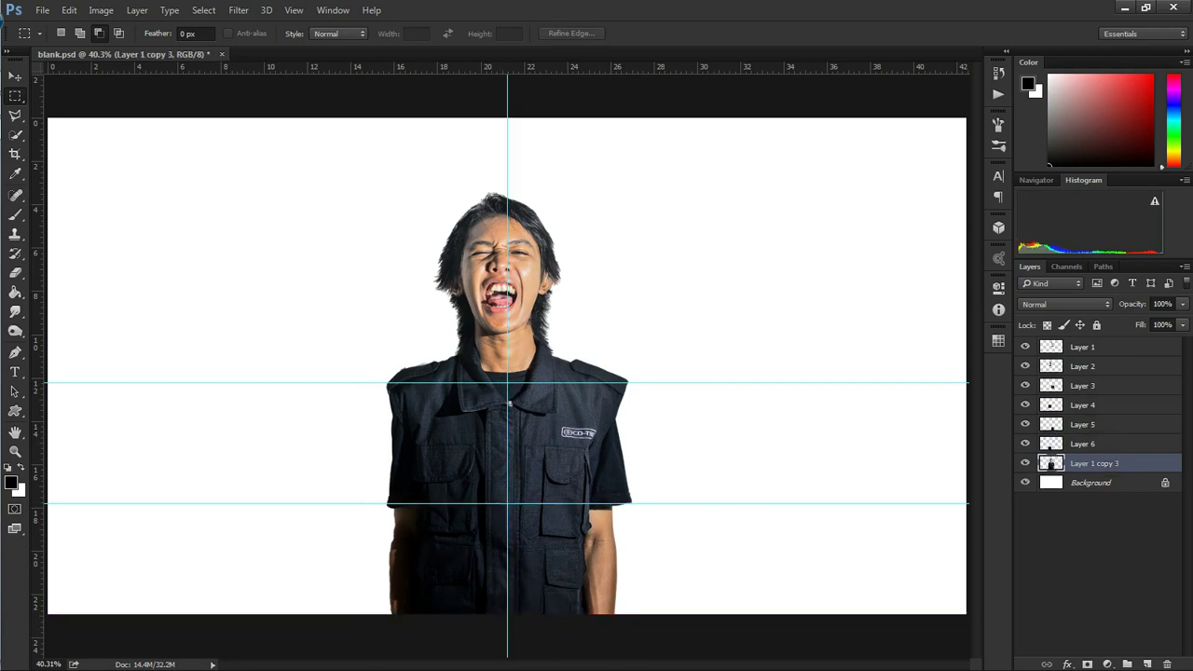
key(ctrl+comma)
- Remove the vertical guide and both horizontal guides from the canvas
key(v)
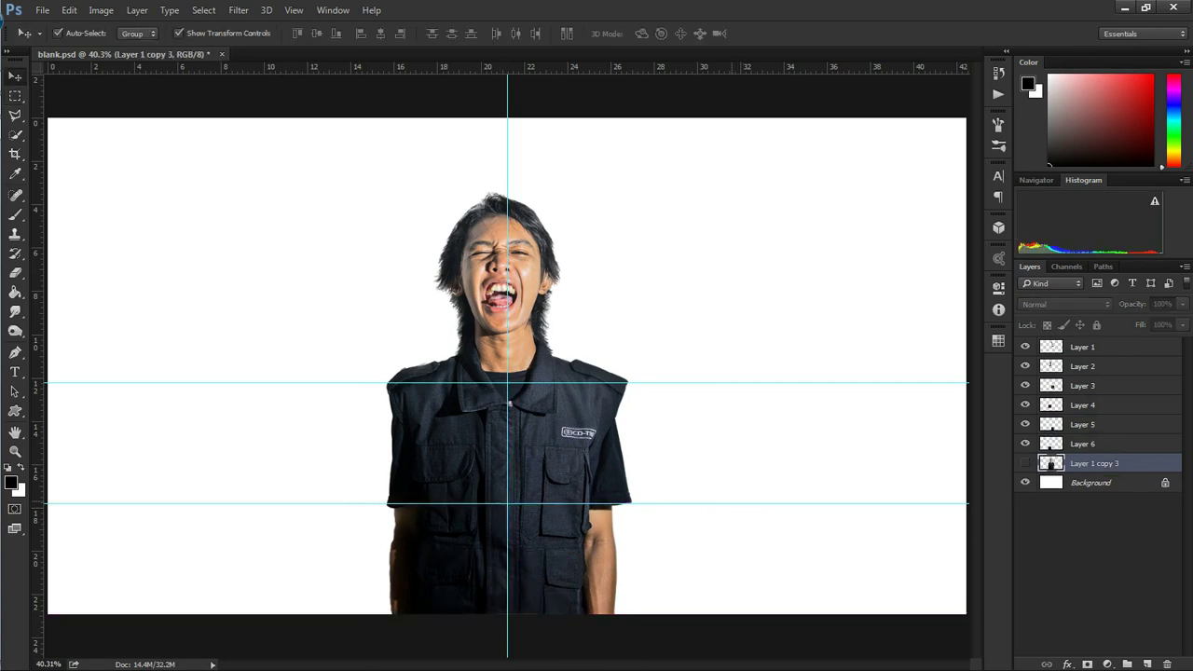
drag(507, 215, 38, 214)
drag(681, 382, 680, 67)
drag(717, 503, 718, 67)
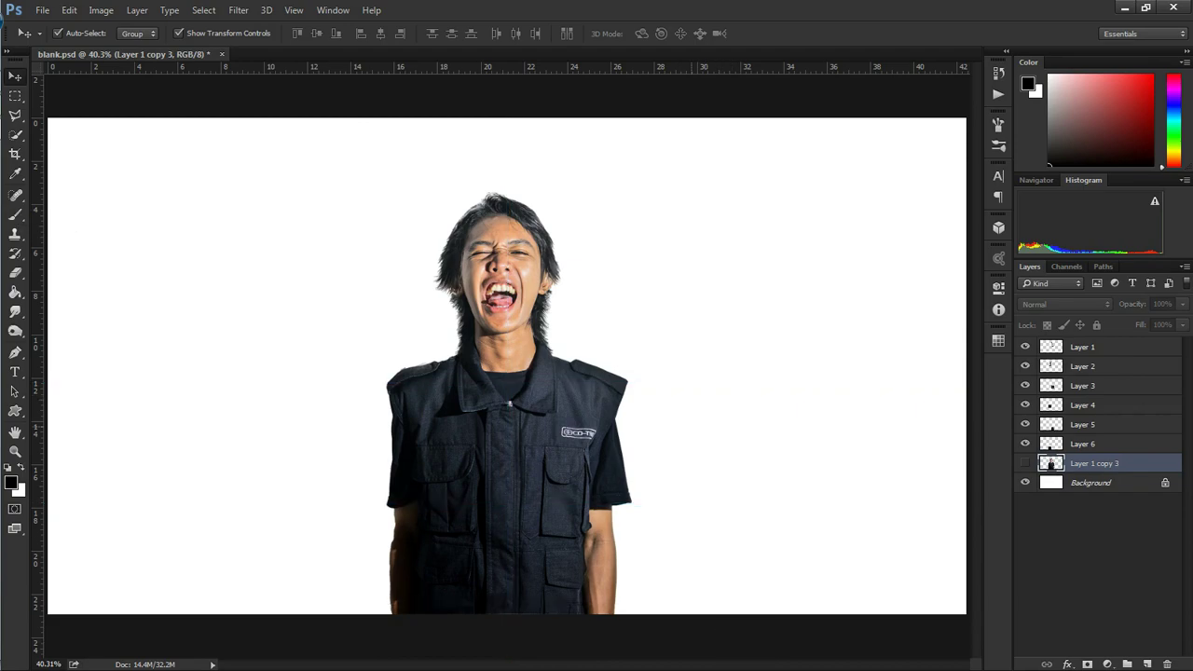
- Open the 1526_DF_front.png camera image from the Extrude folder
click(42, 9)
click(56, 37)
key(BackSpace)
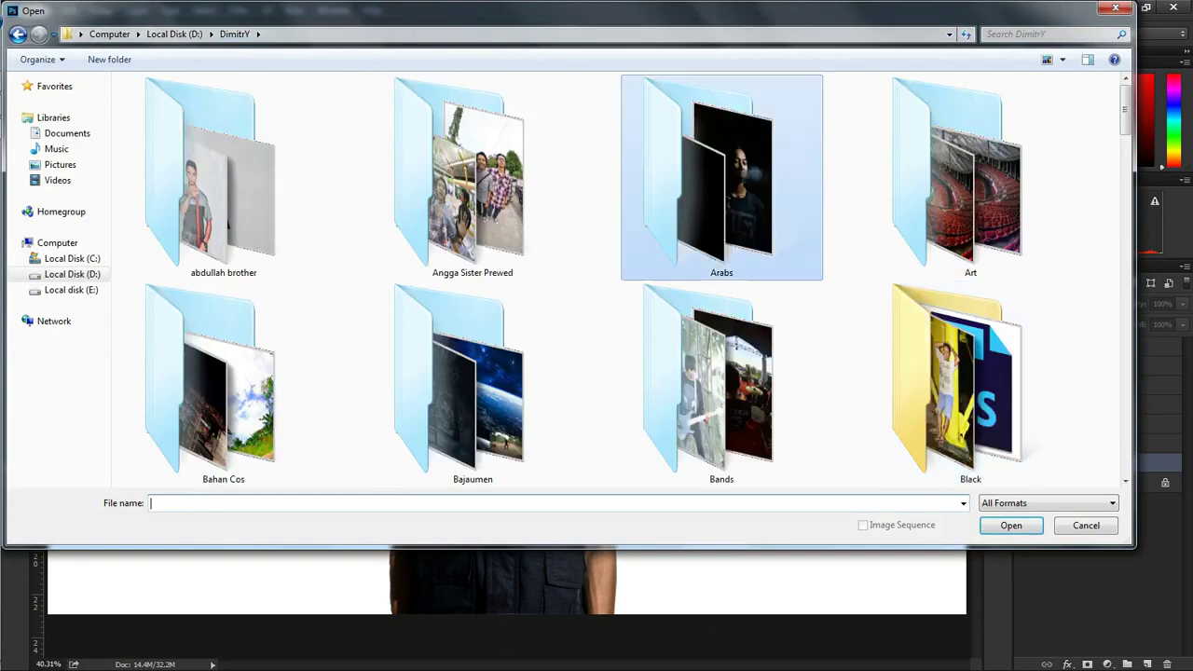
double_click(161, 111)
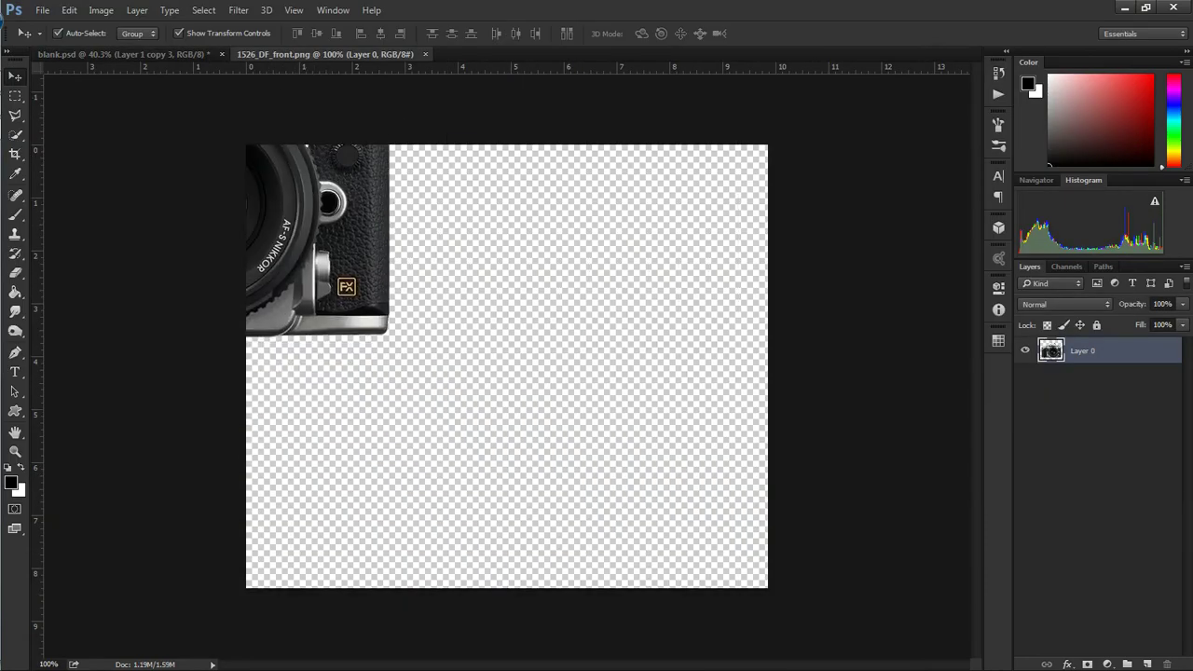
- Bring the camera image into blank.psd, rotate it 90°, and move its layer to the top
mouse_move(503, 373)
mouse_down()
mouse_move(121, 54)
mouse_move(615, 252)
mouse_up()
drag(722, 172, 701, 354)
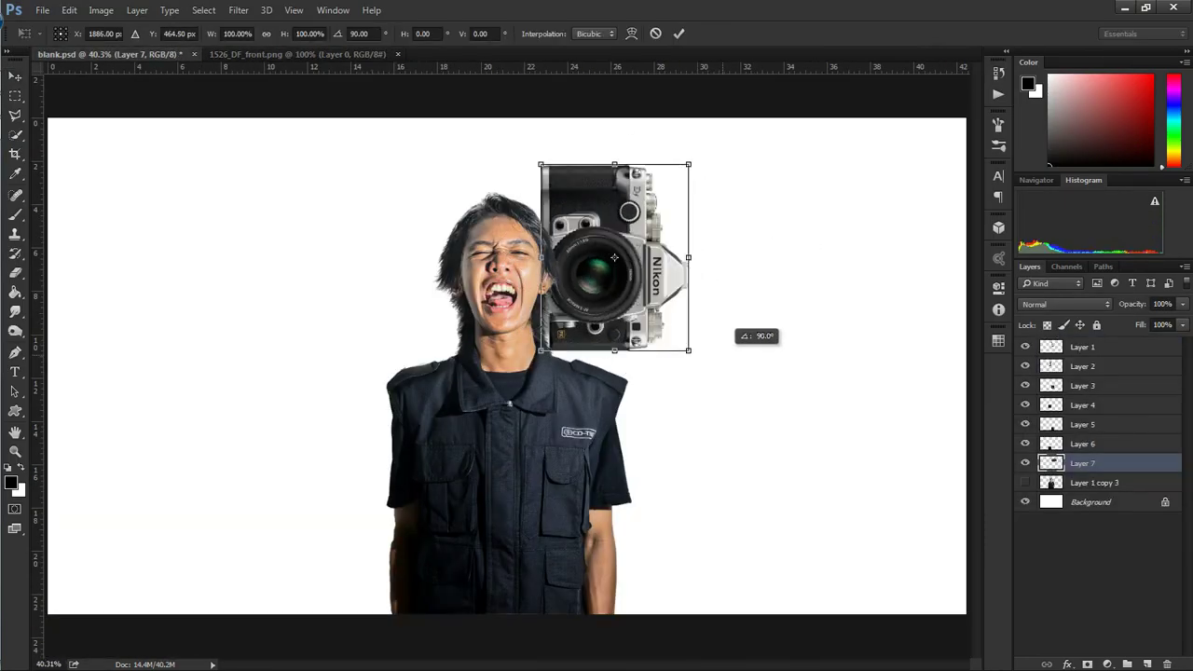
key(Return)
key(ctrl+shift+bracketright)
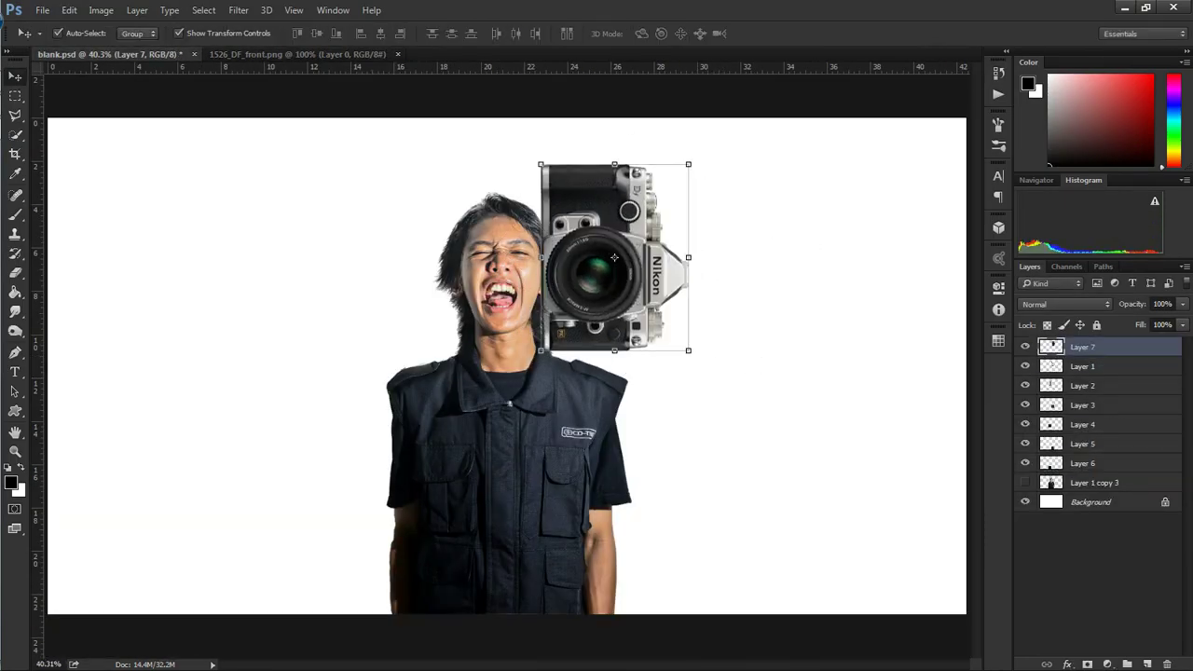
key(alt+bracketleft)
- Position the camera over the right half of the face, deselect, and hide Layer 1
click(613, 257)
mouse_move(614, 257)
mouse_down()
mouse_move(641, 249)
mouse_move(568, 290)
mouse_up()
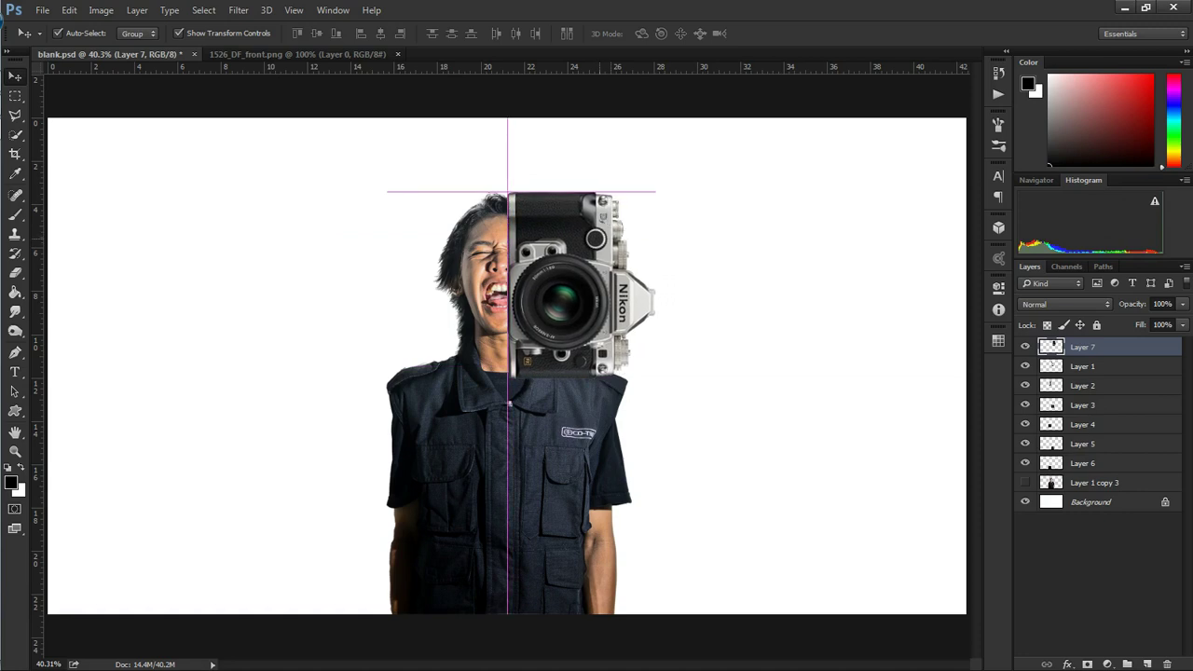
key(ctrl+d)
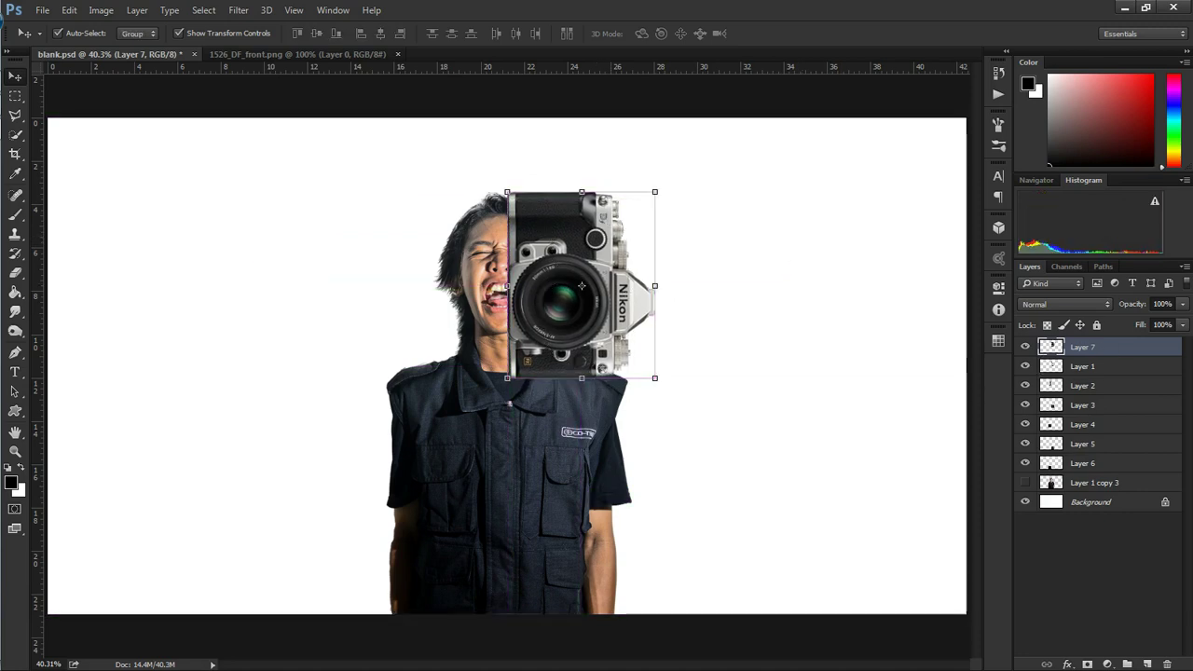
key(ctrl+z)
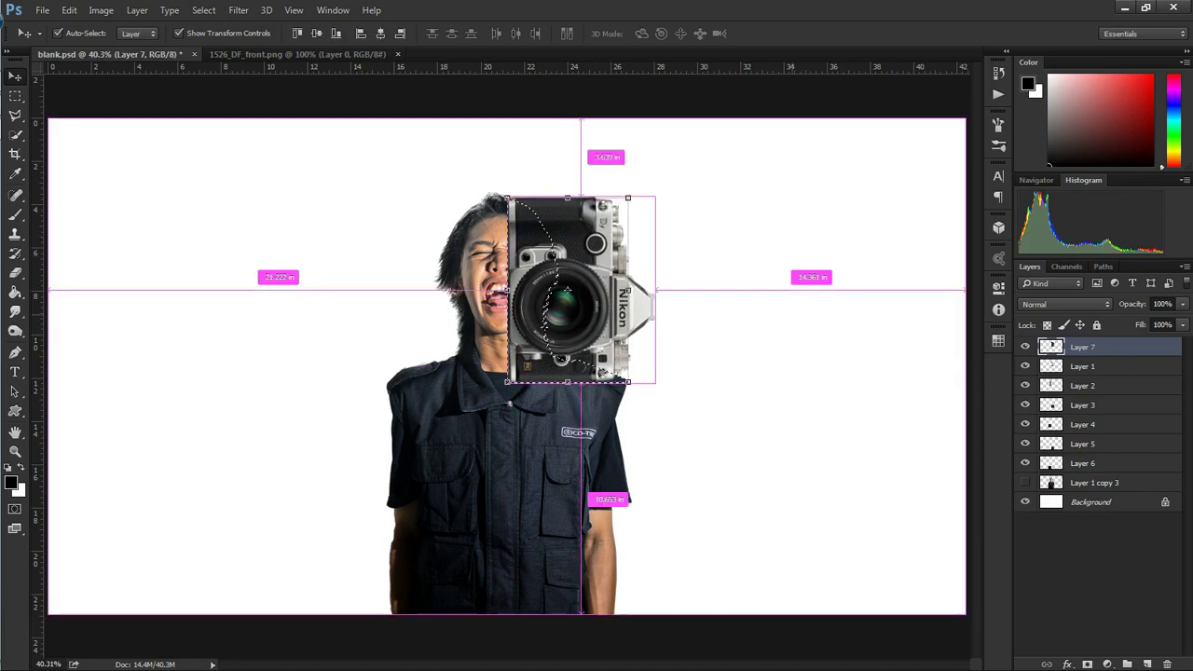
key(alt+bracketleft)
key(ctrl+d)
key(ctrl+comma)
key(z)
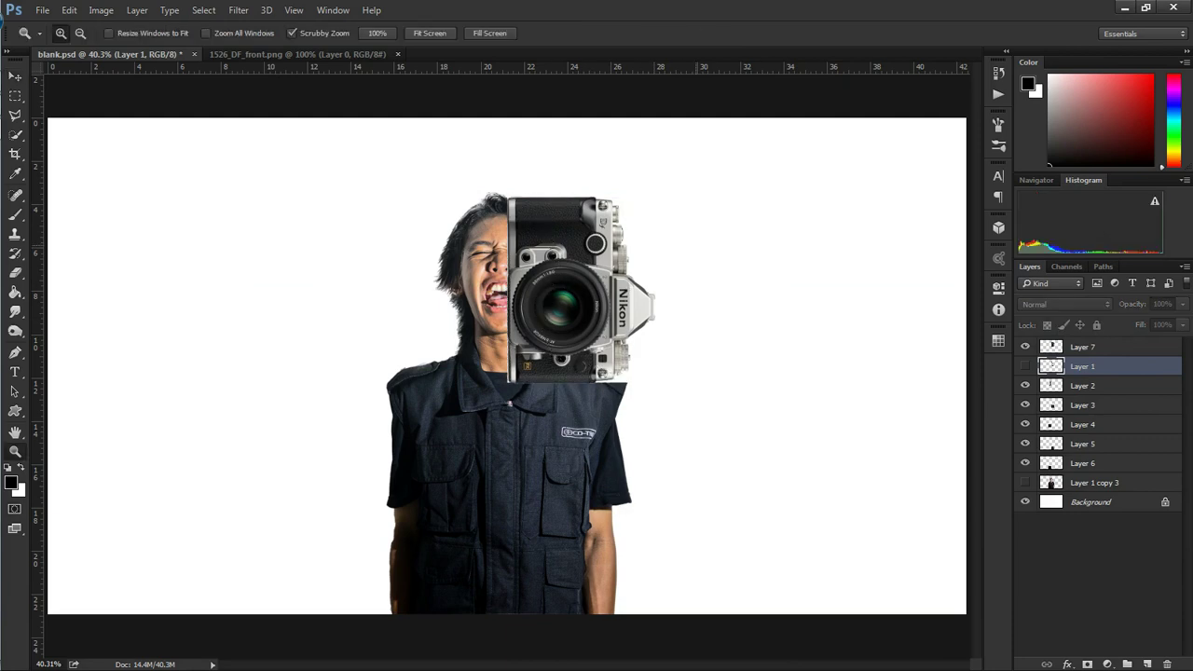
key(alt+bracketright)
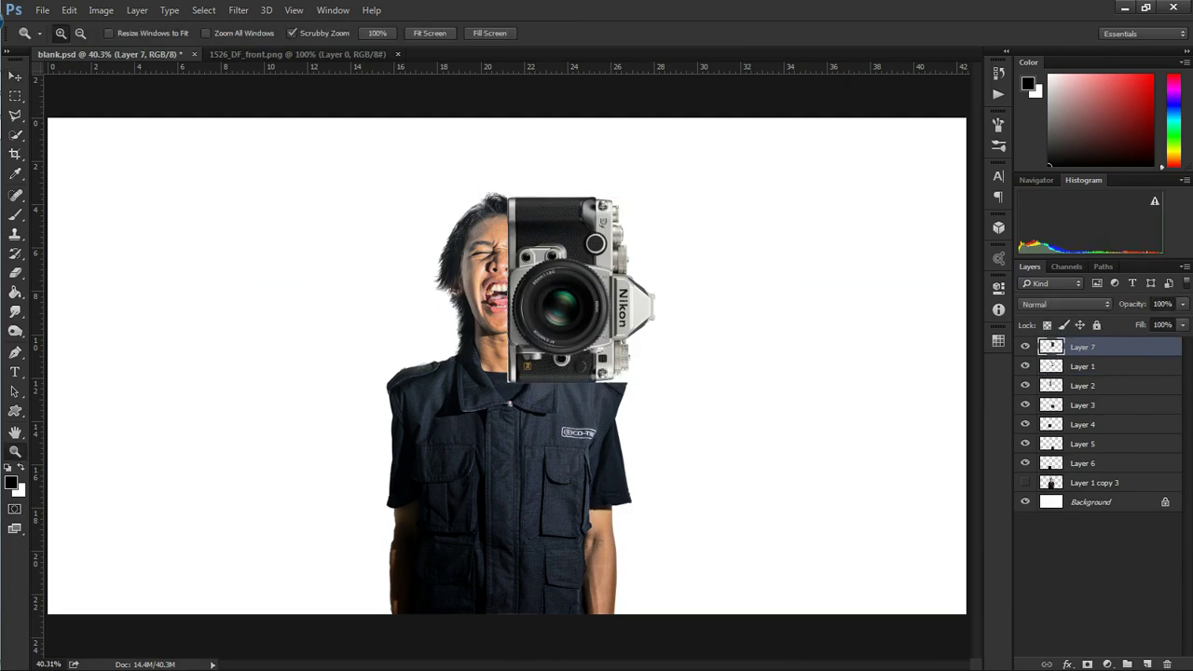
- Scale the camera on Layer 7 down to cover only the right half of the face
key(ctrl+t)
drag(654, 382, 603, 318)
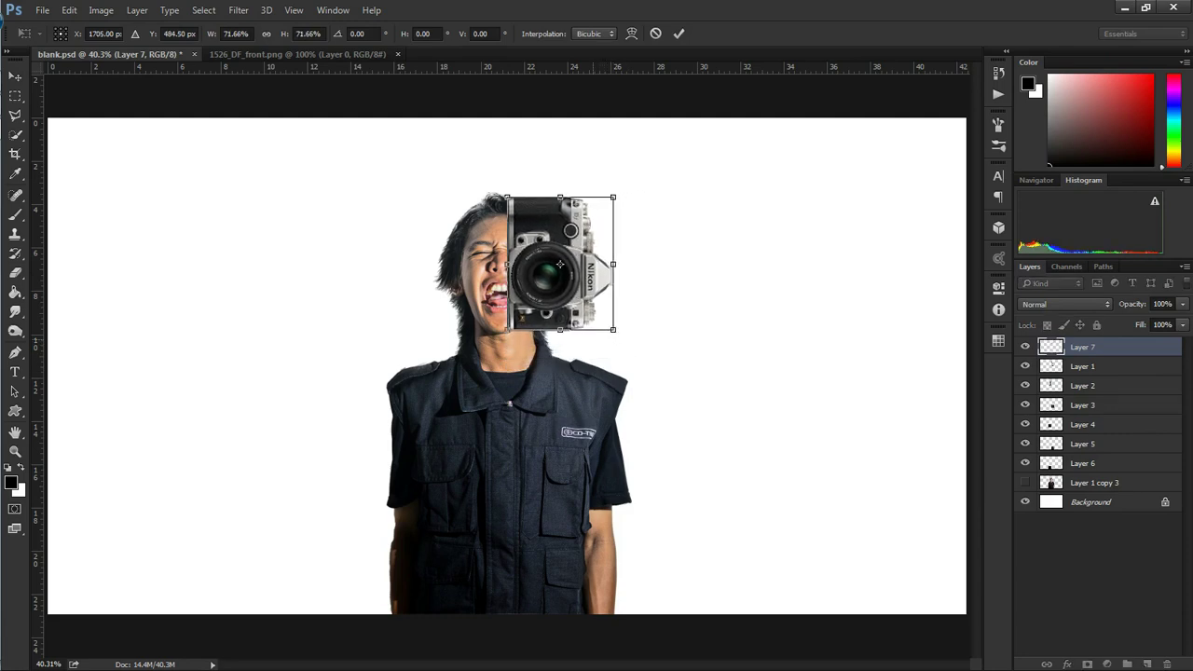
key(Return)
key(z)
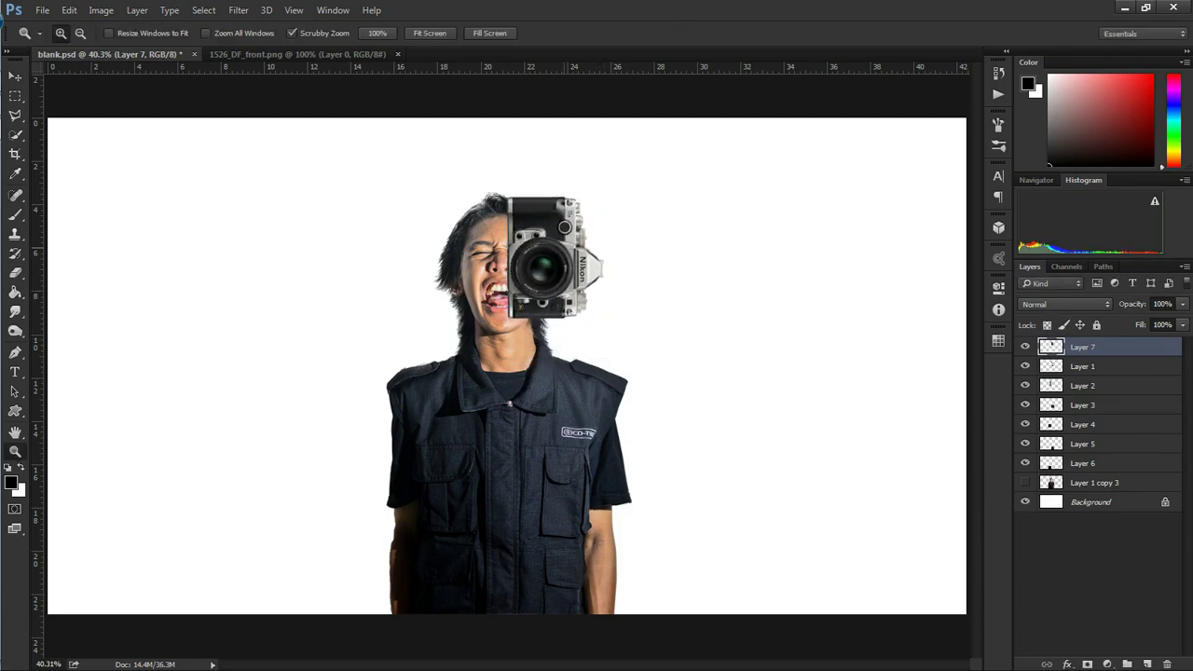
key(ctrl+t)
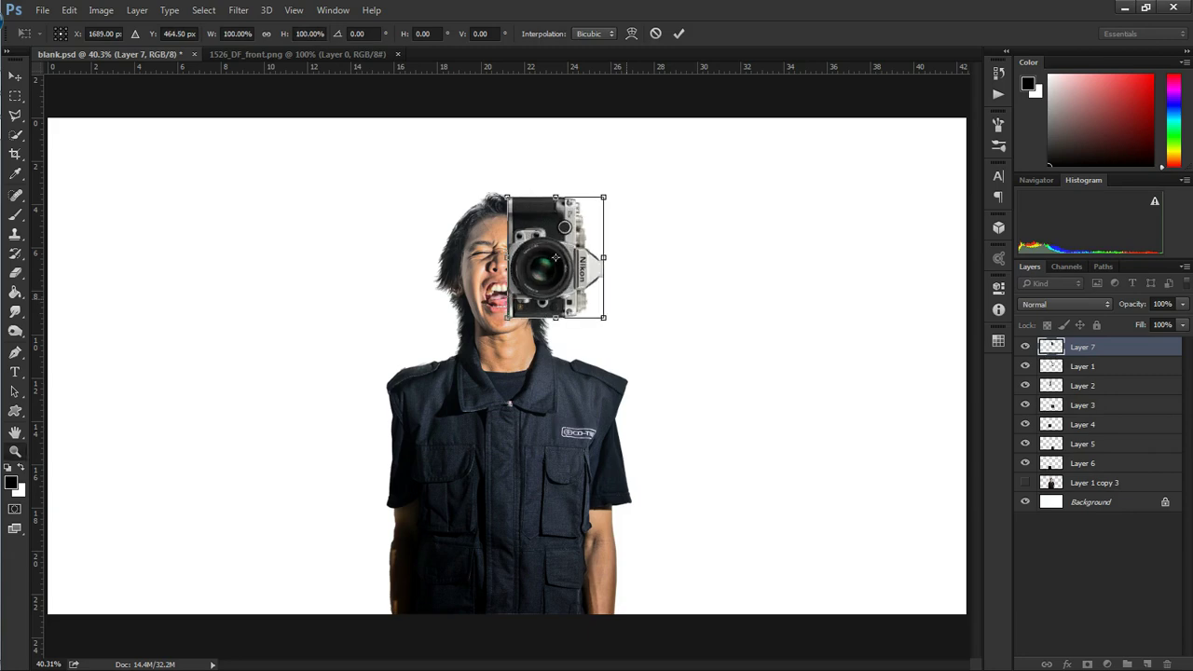
key(Return)
key(z)
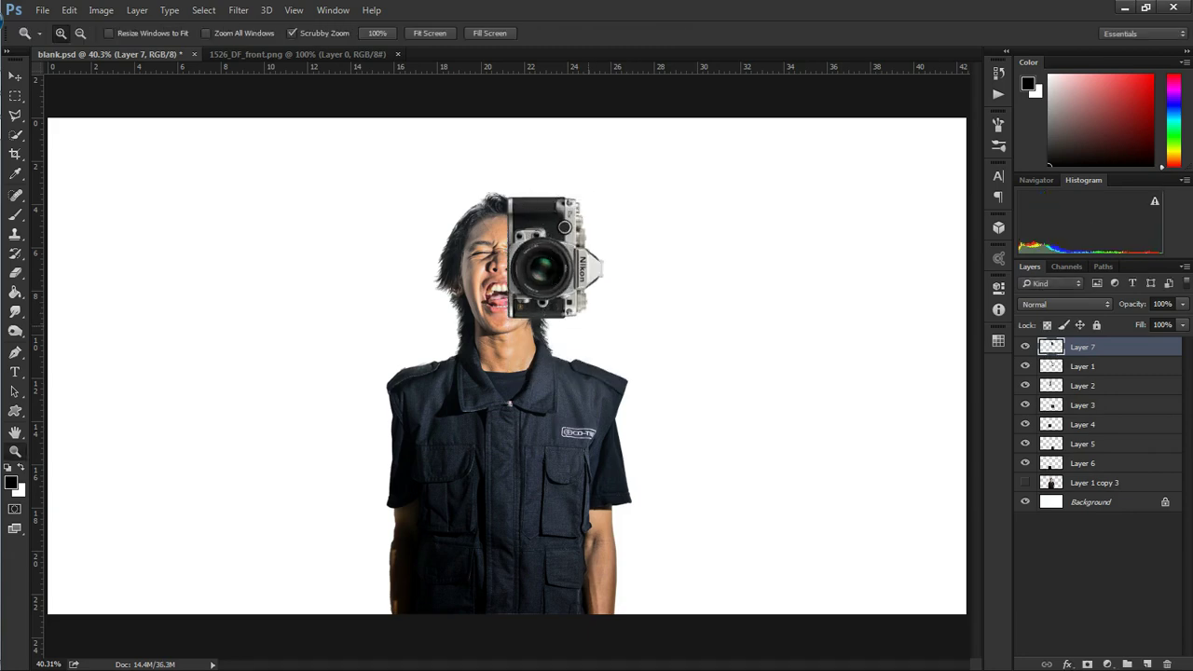
- Add an Inner Shadow to Layer 2: opacity 80%, distance 21 px, choke 9, size 16 px
click(1081, 385)
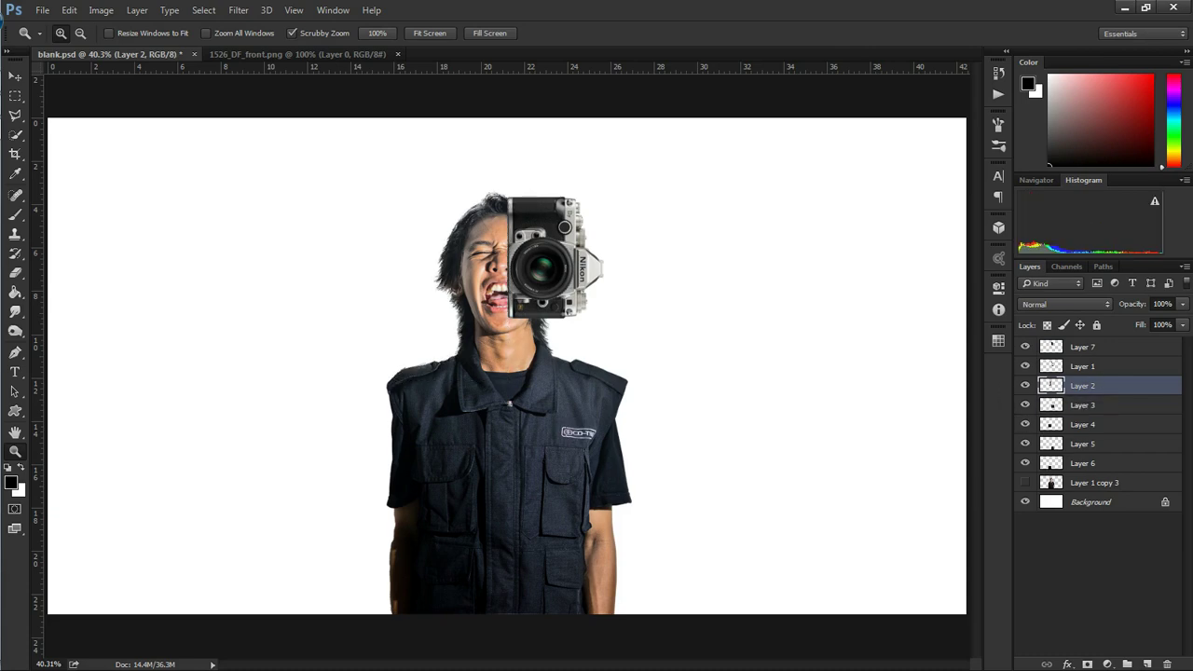
click(1066, 663)
click(1113, 485)
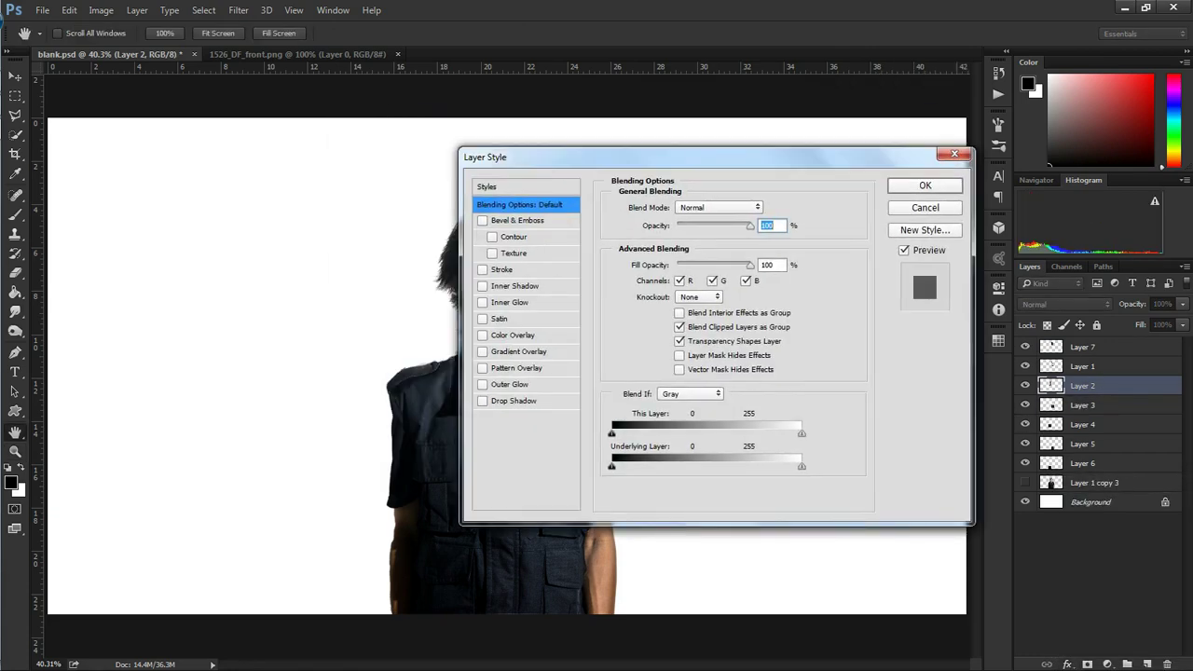
drag(559, 156, 685, 229)
click(639, 356)
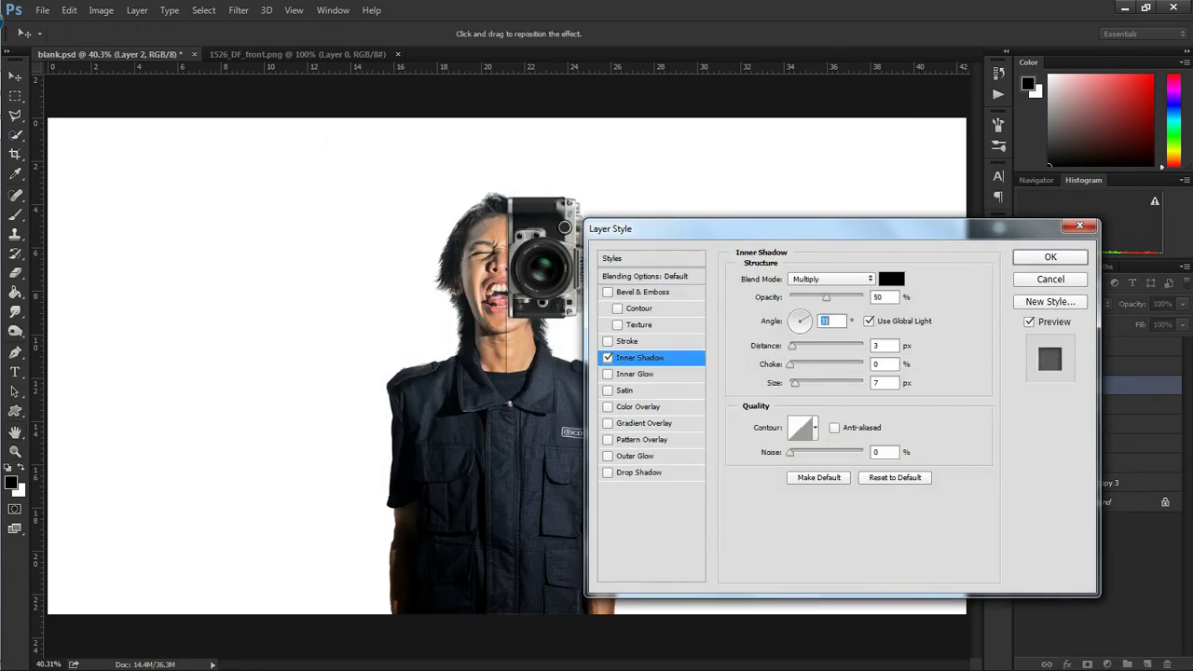
mouse_move(792, 346)
mouse_down()
mouse_move(797, 383)
mouse_move(805, 345)
mouse_up()
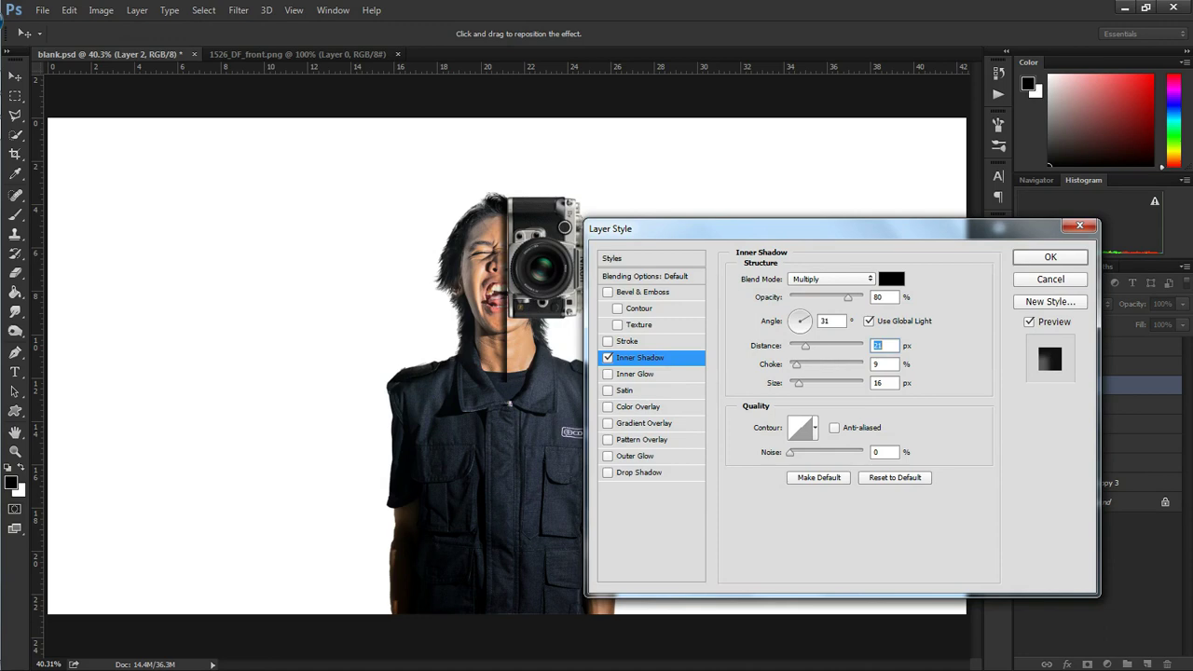
key(Return)
key(z)
key(alt+bracketleft)
key(alt+bracketleft)
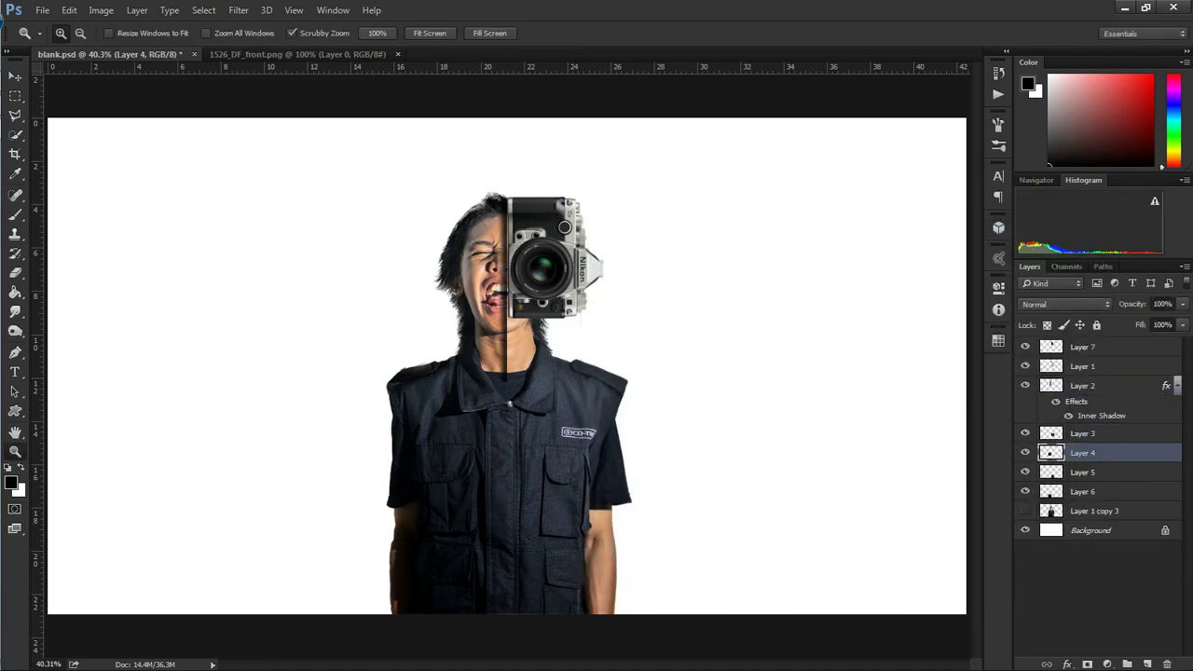
- Copy Layer 2's inner shadow style and paste it onto Layer 3 and Layer 6
click(1055, 433)
right_click(1166, 385)
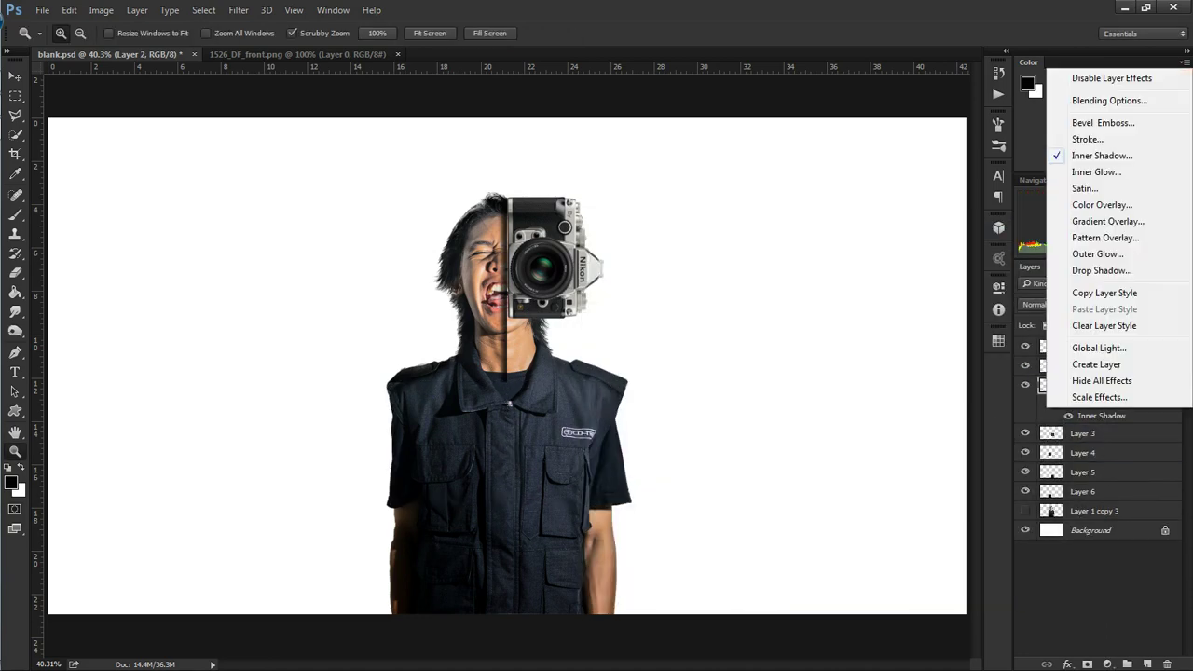
click(1155, 358)
click(1080, 452)
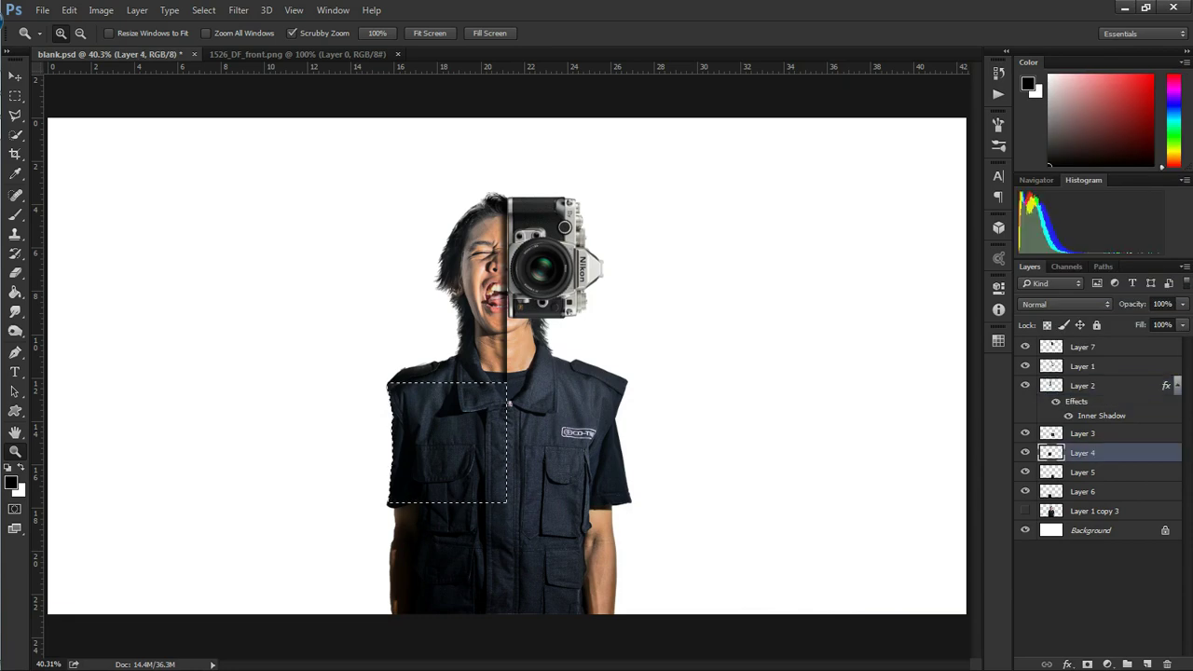
right_click(1083, 433)
click(894, 389)
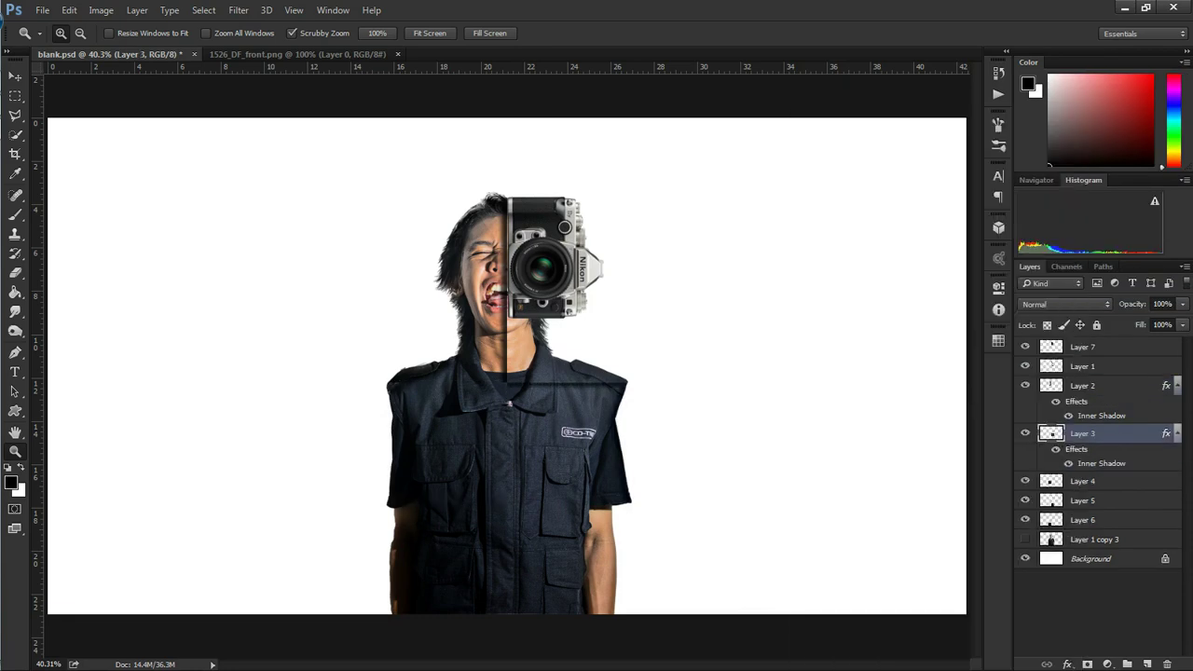
click(1080, 519)
right_click(1081, 519)
click(894, 388)
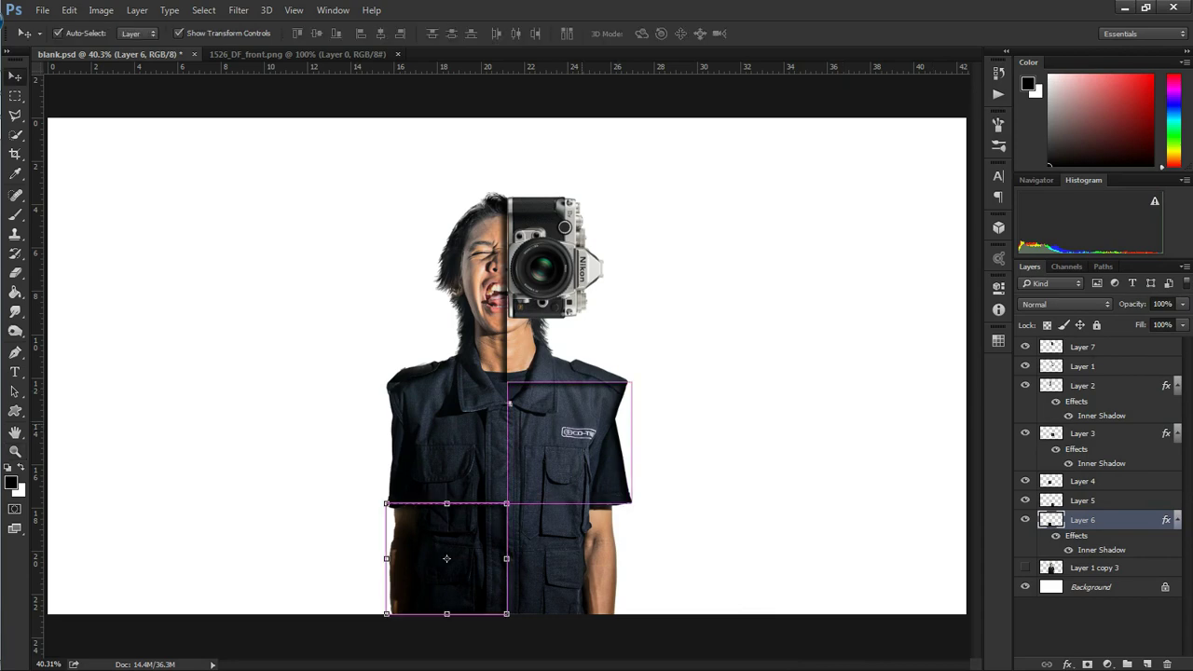
- Unlink Layer 3's shadow from global light, raising distance to 24 px and size to 40 px
double_click(1100, 463)
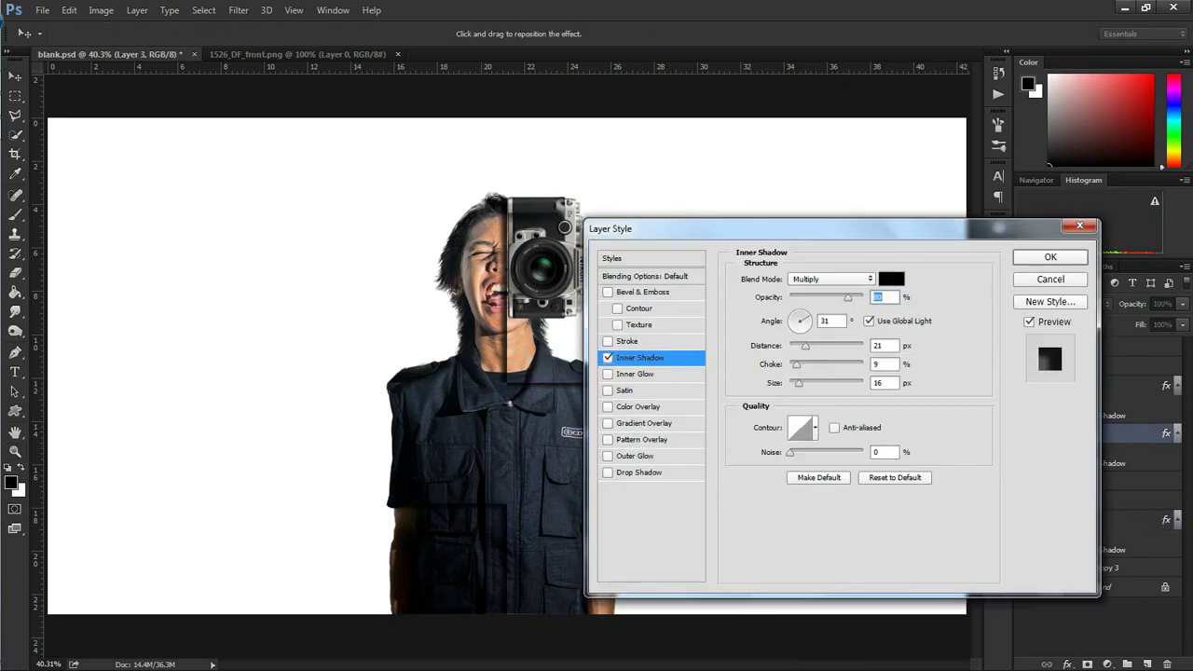
click(868, 321)
drag(806, 317, 792, 315)
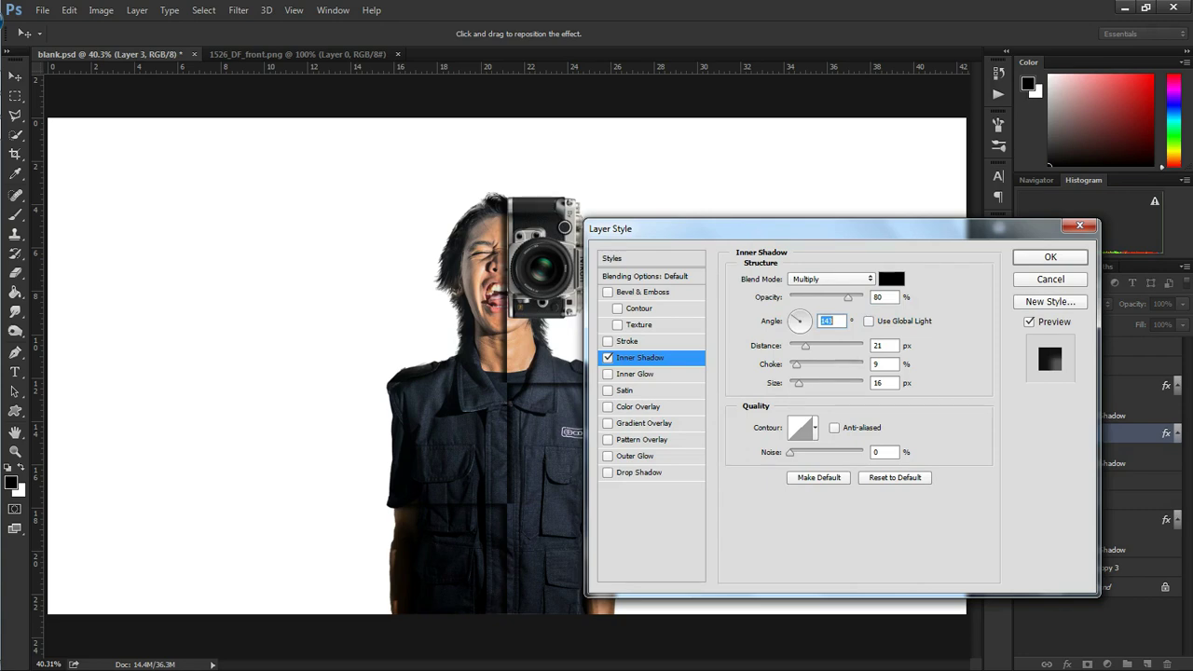
drag(699, 228, 763, 234)
key(Tab)
key(shift+Up)
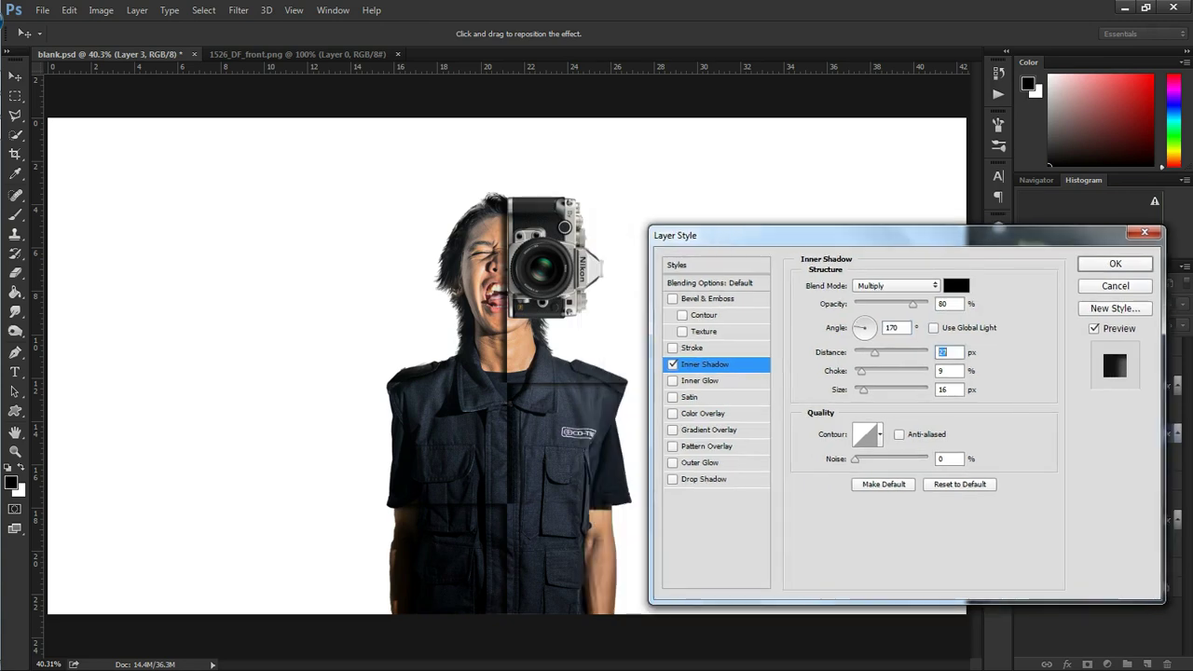
key(Tab)
key(Tab)
key(shift+Up)
key(shift+Up)
key(shift+Up)
- Raise Layer 3's shadow distance to 36 px, increase opacity, and set its angle to 180°
key(shift+Tab)
key(shift+Tab)
key(shift+Up)
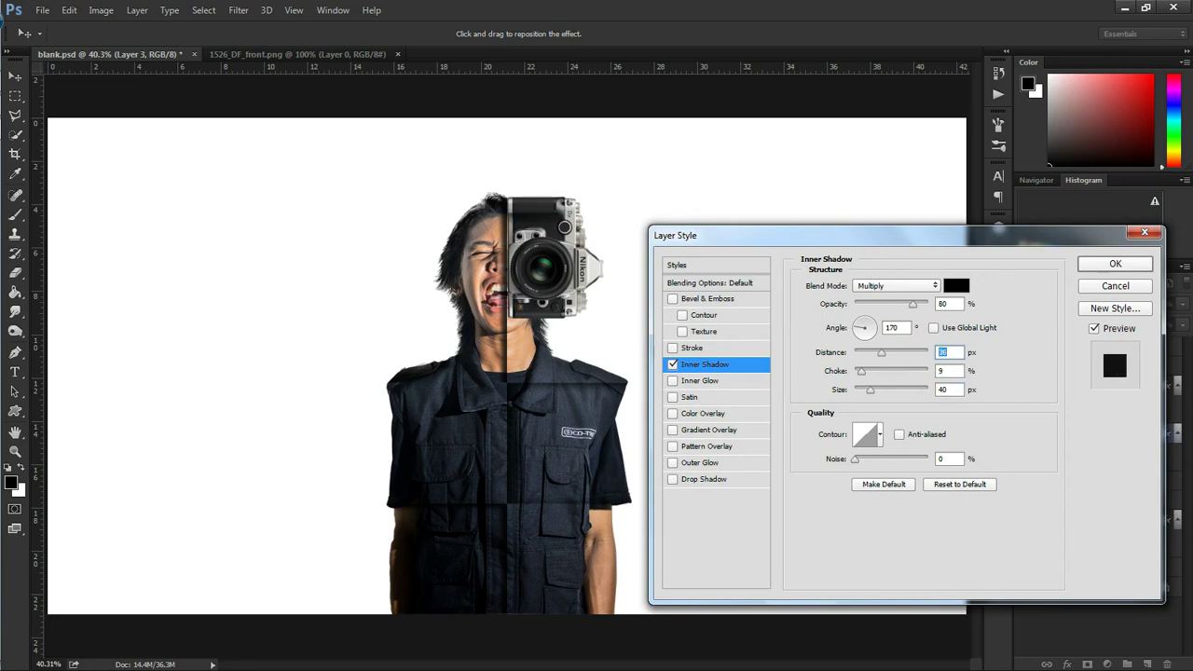
key(shift+Tab)
key(shift+Tab)
key(shift+Up)
click(892, 327)
text(180)
key(Return)
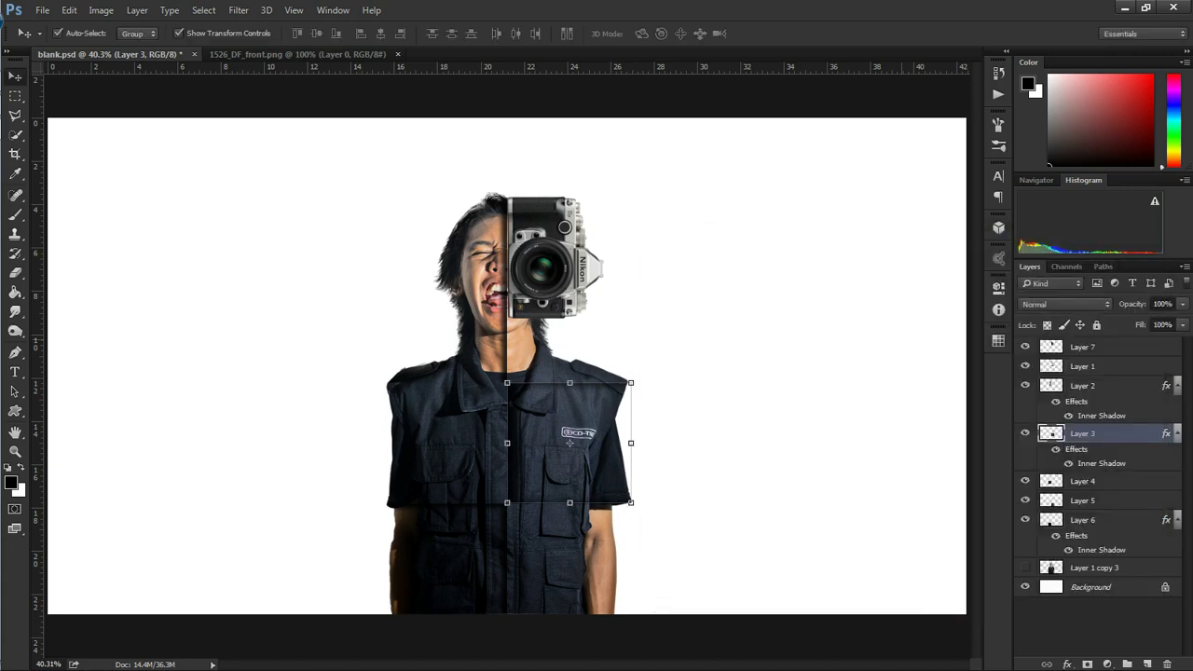
- Give Layer 2's shadow an angle near -60° and Layer 6's its own 41° angle
double_click(1100, 415)
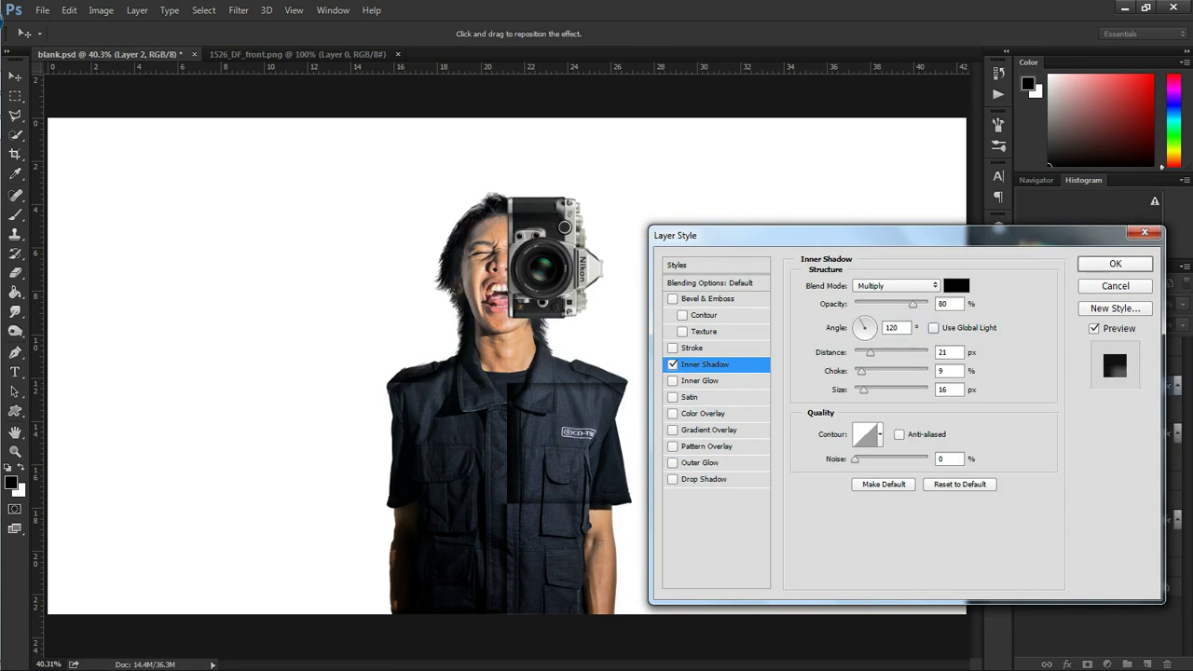
click(871, 331)
key(Down)
key(Down)
key(Down)
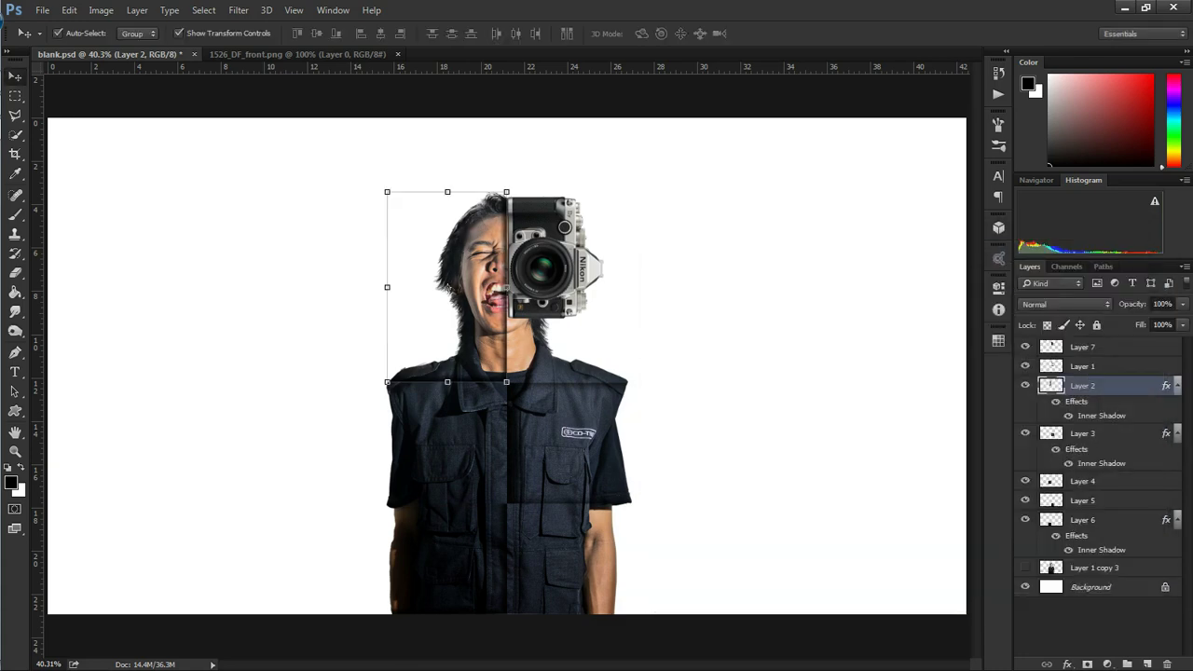
click(933, 327)
click(863, 325)
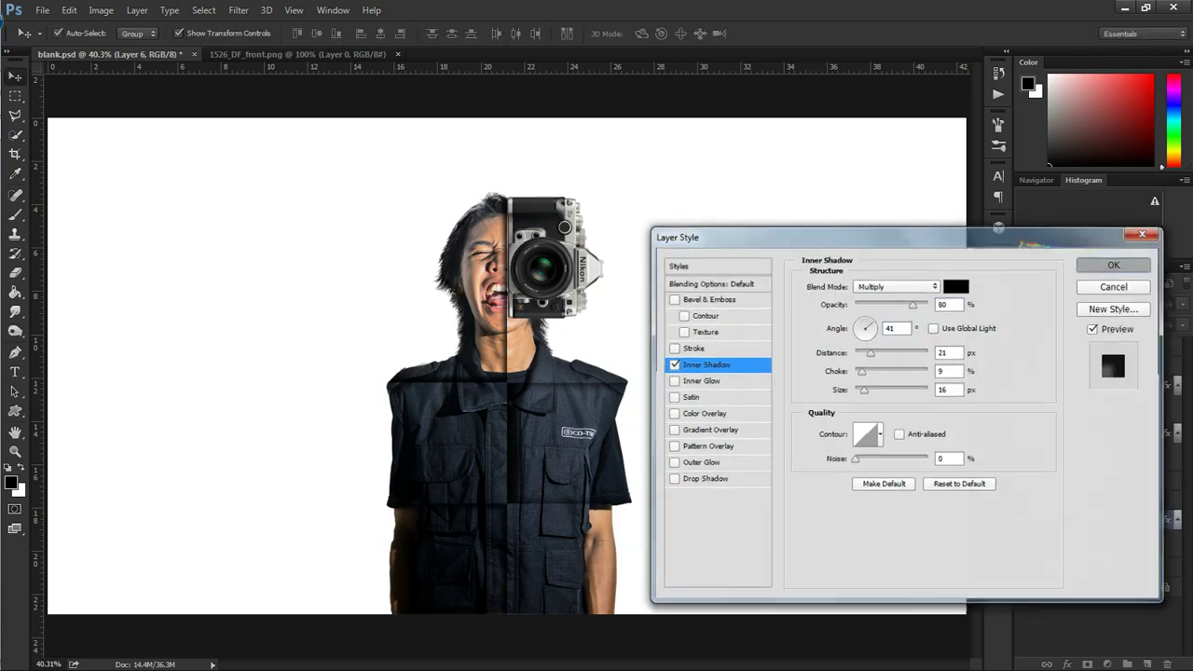
key(Return)
key(alt+bracketright)
key(alt+bracketright)
key(alt+bracketright)
key(alt+bracketright)
key(alt+bracketright)
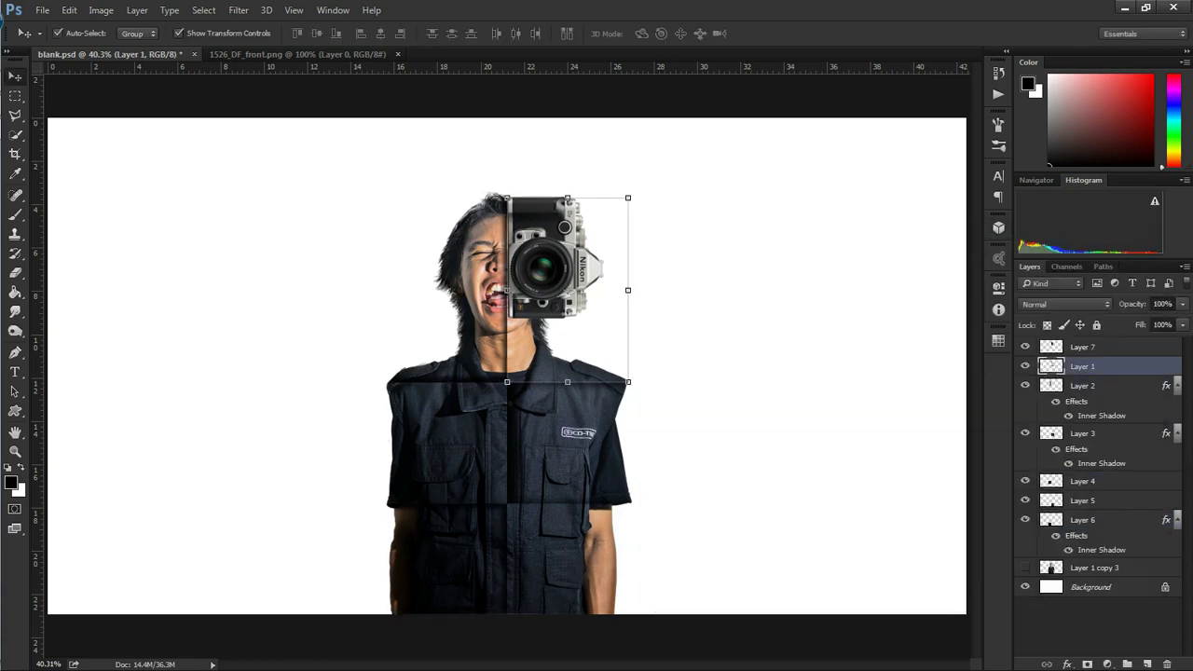
key(alt+bracketleft)
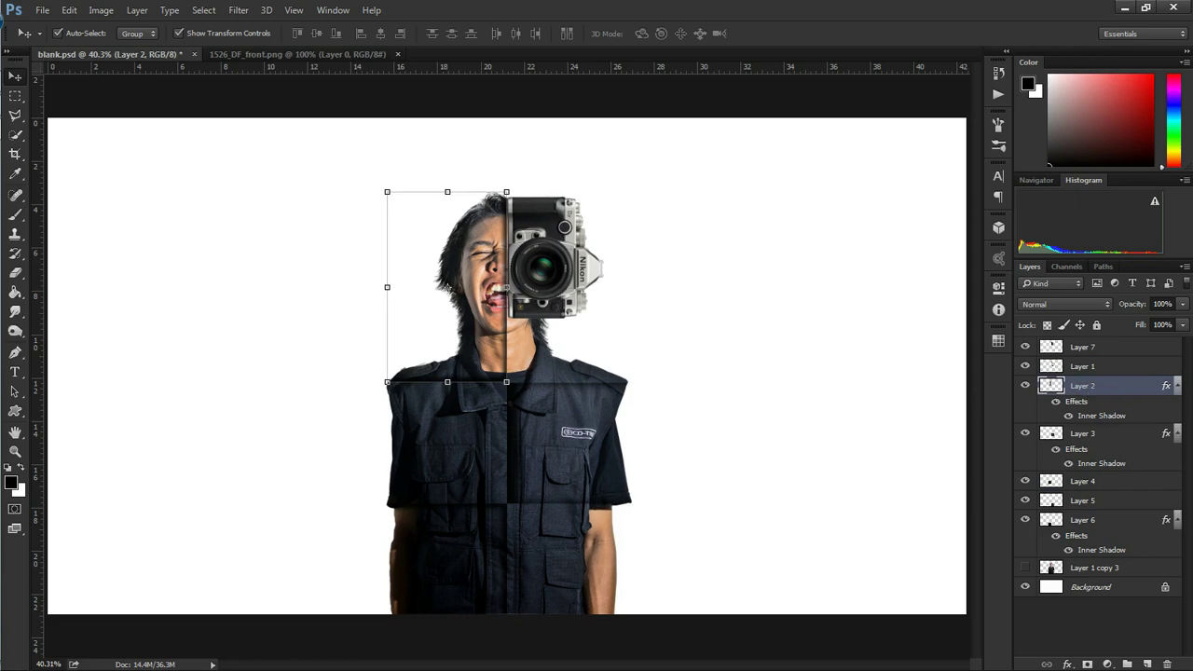
- Add a white Linear Dodge (Add) inner shadow to Layer 4
key(alt+bracketleft)
key(alt+bracketleft)
click(1067, 663)
click(1090, 478)
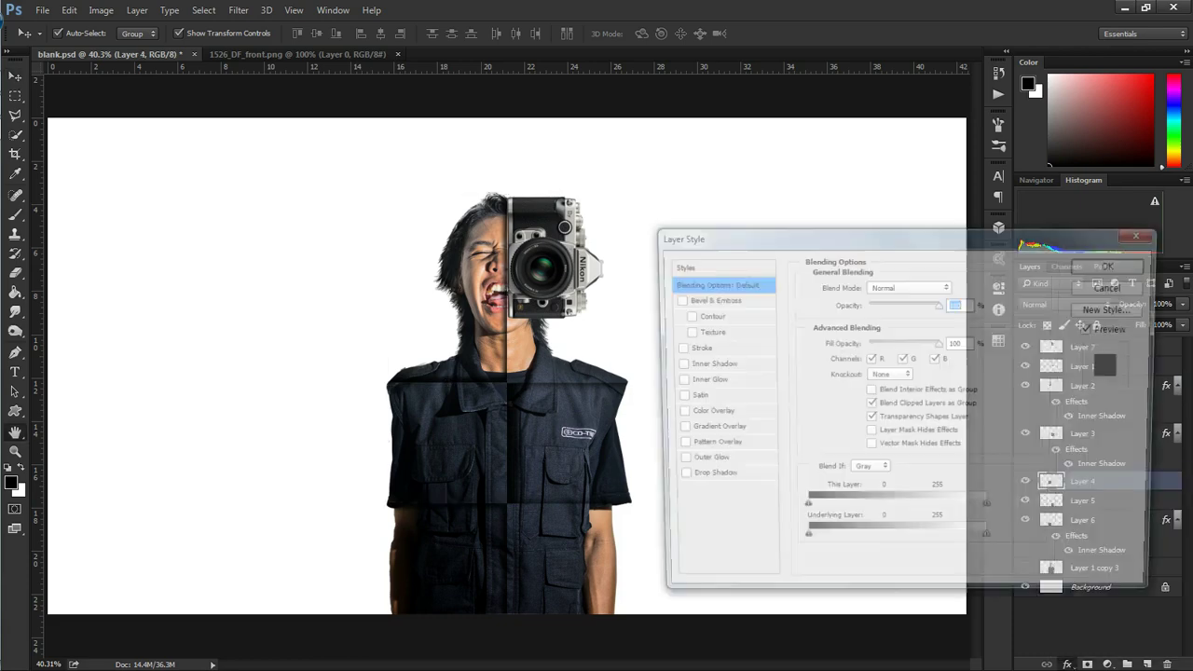
click(703, 364)
click(956, 285)
click(1068, 269)
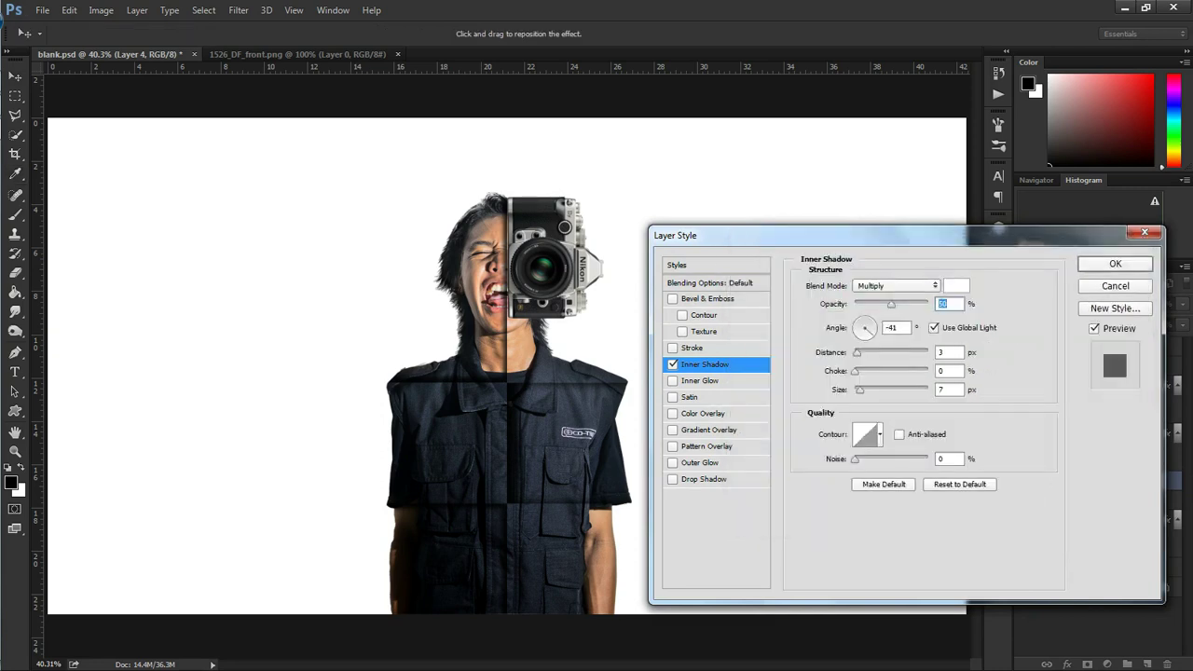
click(894, 286)
click(885, 406)
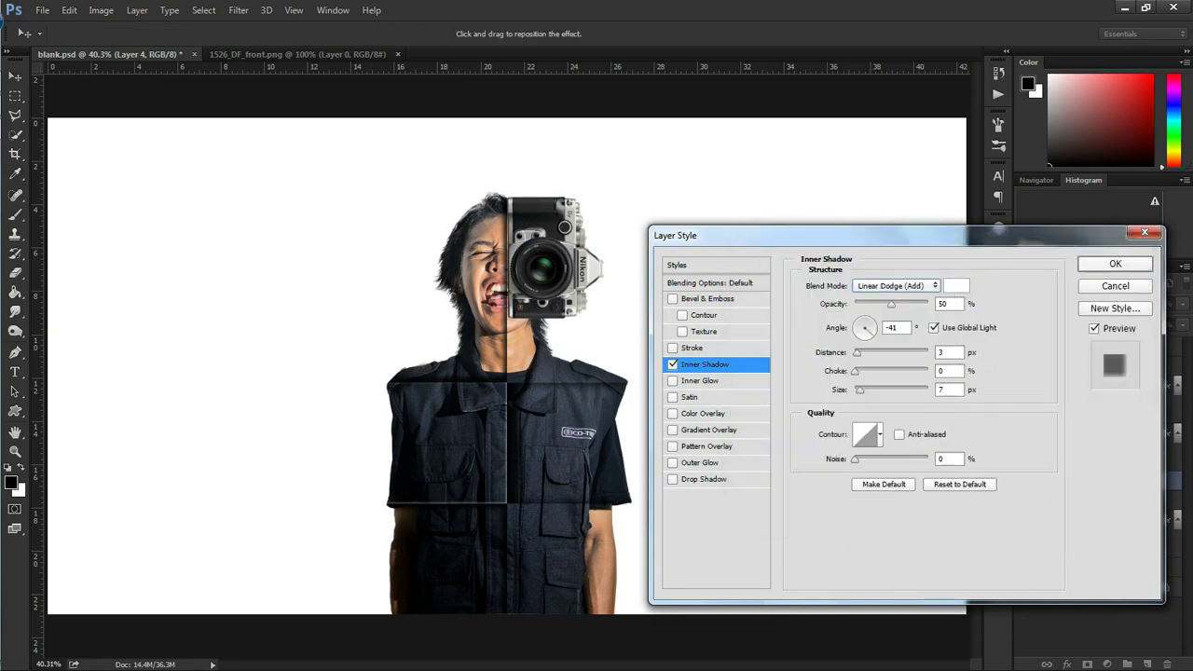
- Set Layer 4's shadow to its own 139° angle with 6 px distance, and apply it
click(934, 327)
double_click(892, 327)
text(139)
key(Tab)
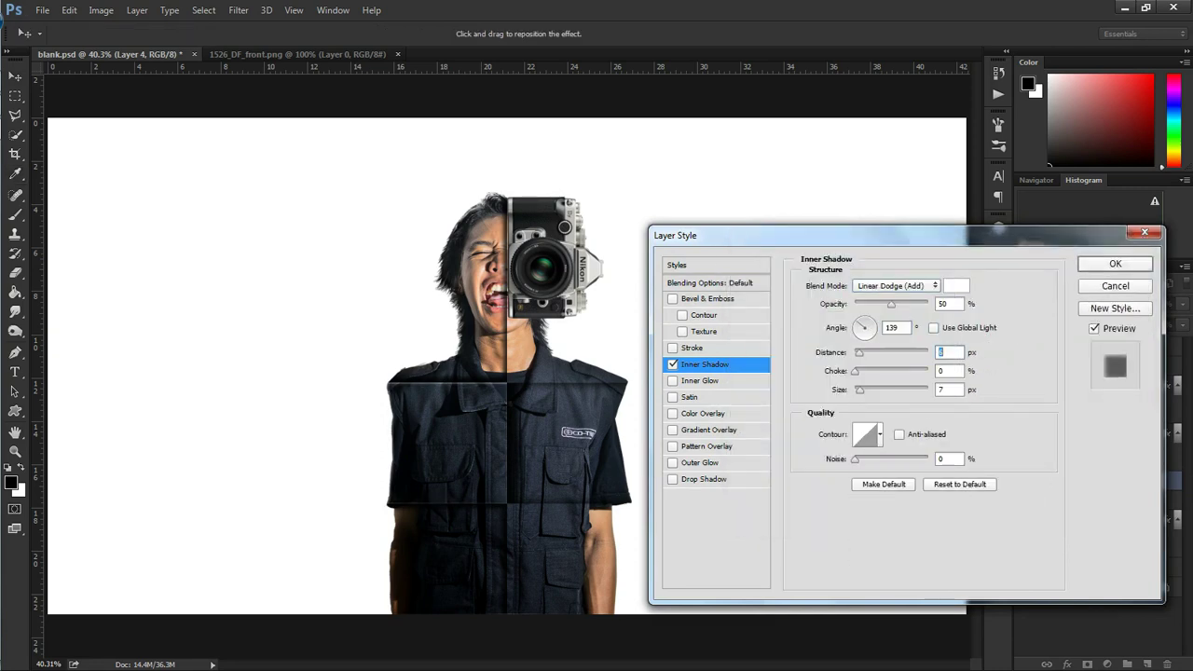
text(9)
key(shift+Tab)
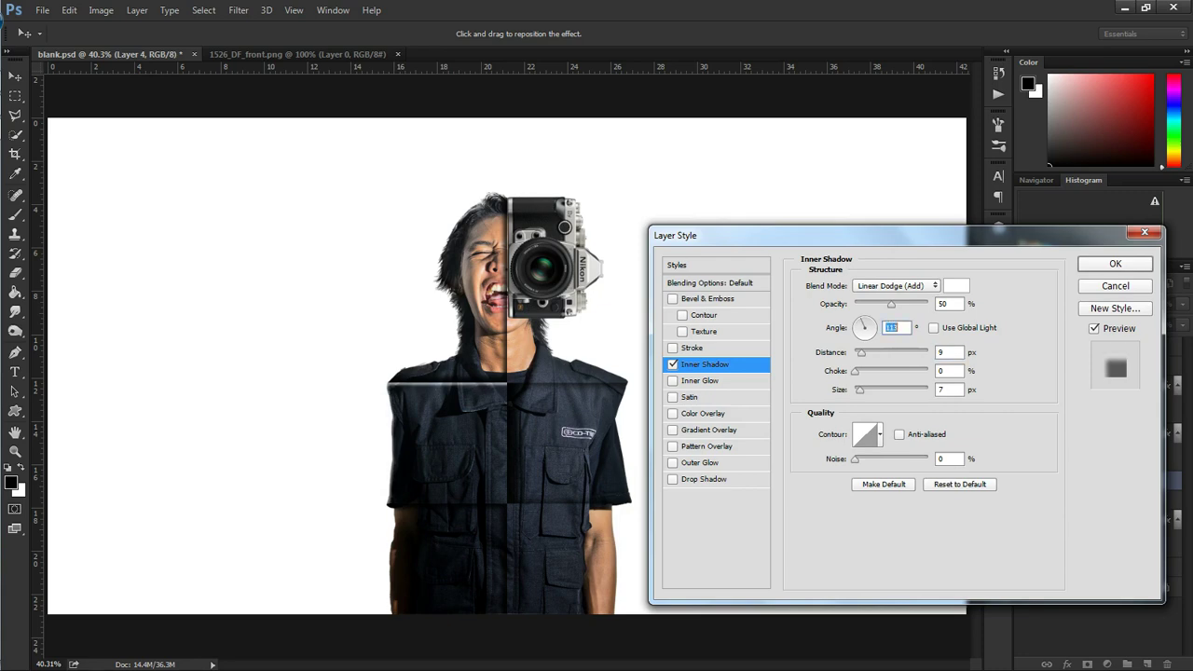
key(Tab)
key(Tab)
key(Tab)
text(1)
key(Down)
key(Down)
key(Down)
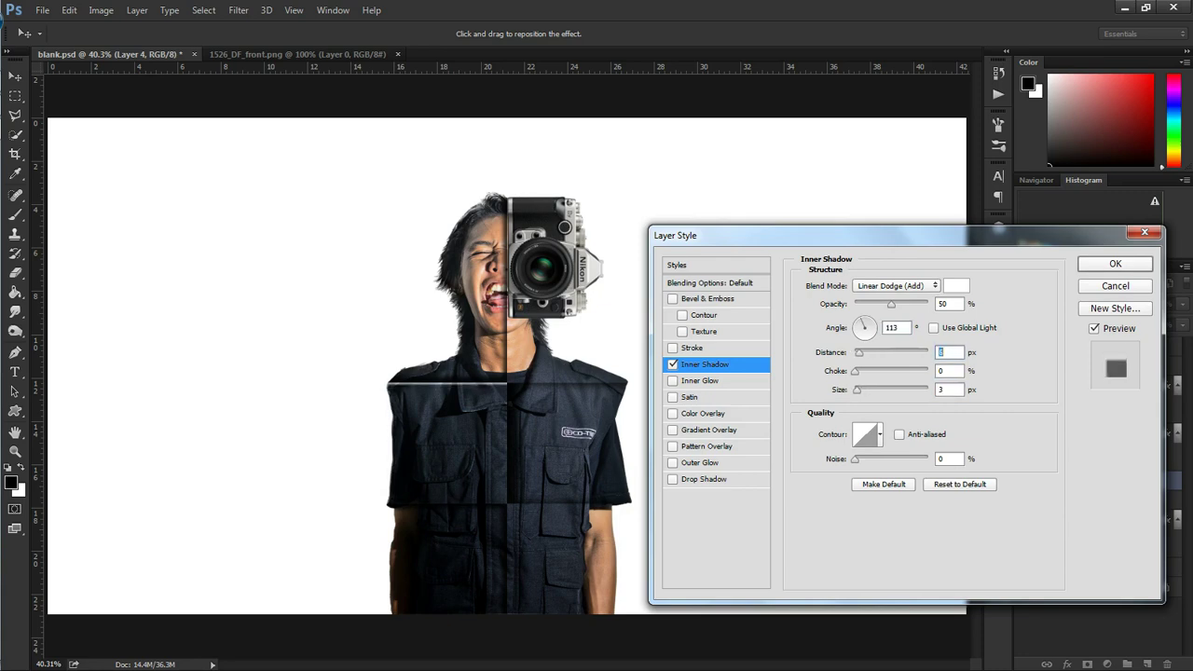
key(Down)
key(Down)
key(Down)
text(6)
key(shift+Tab)
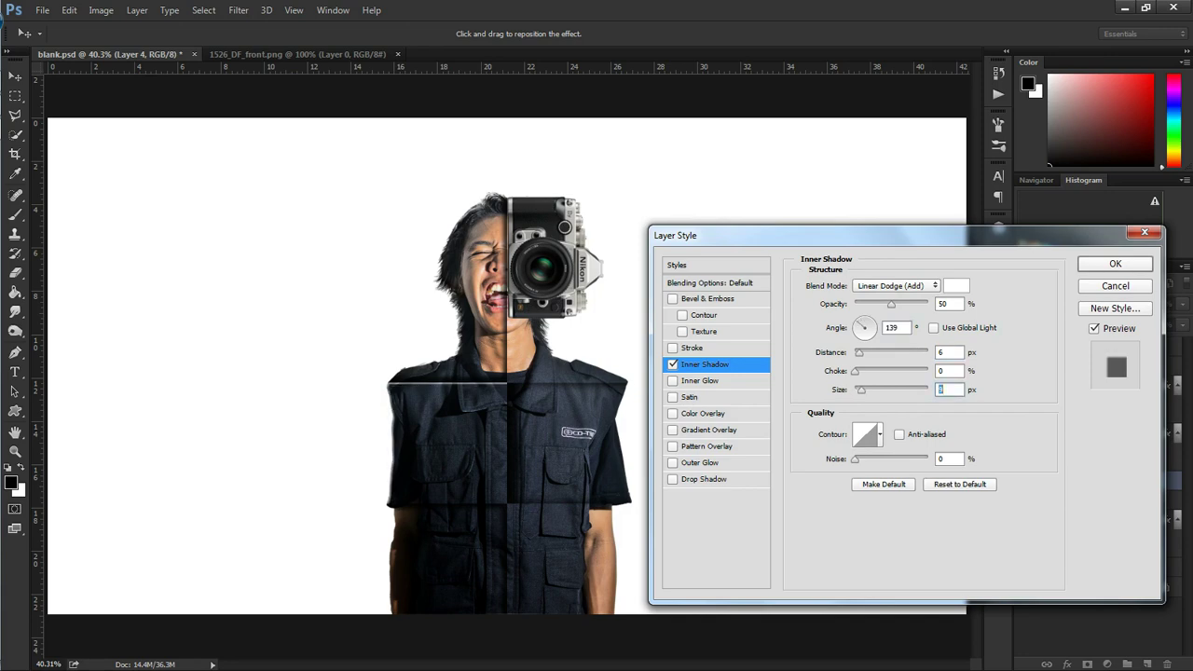
key(Return)
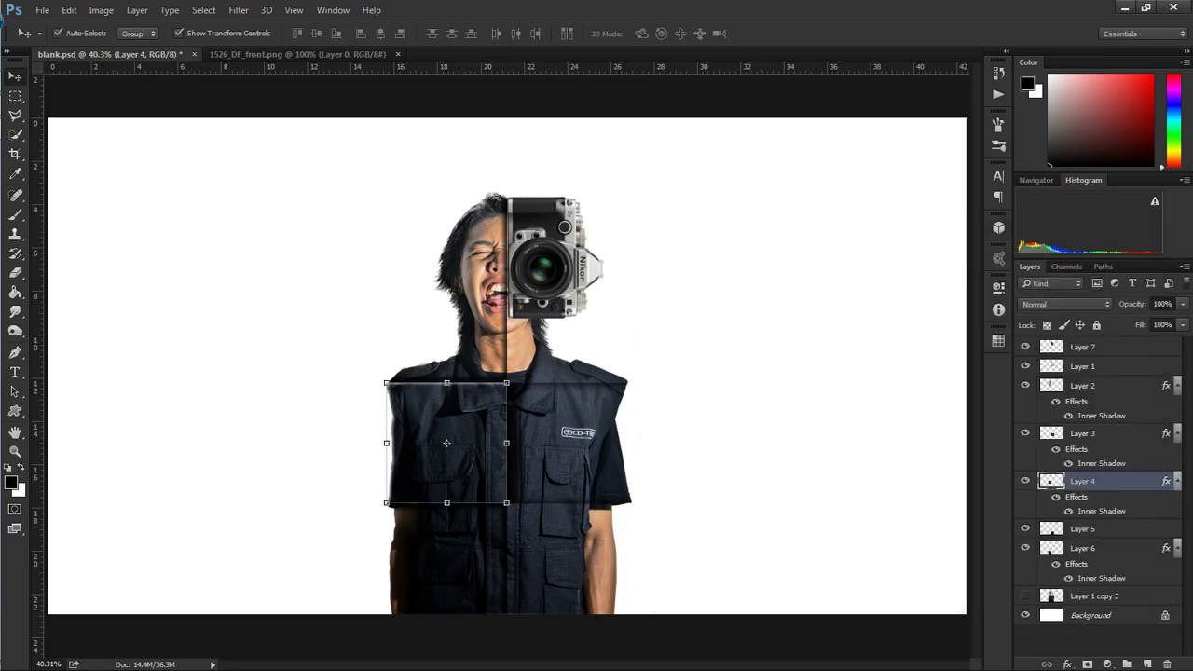
- Copy Layer 4's layer style and paste it onto Layer 5
right_click(1081, 481)
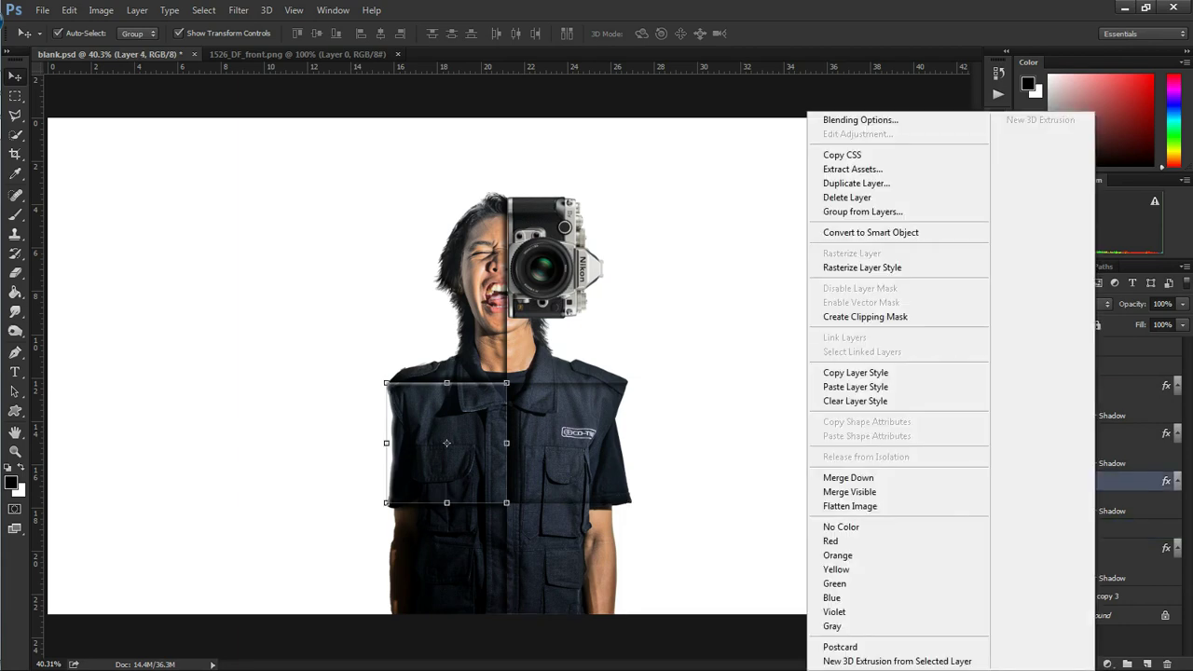
click(855, 373)
click(1081, 528)
right_click(1082, 528)
click(855, 387)
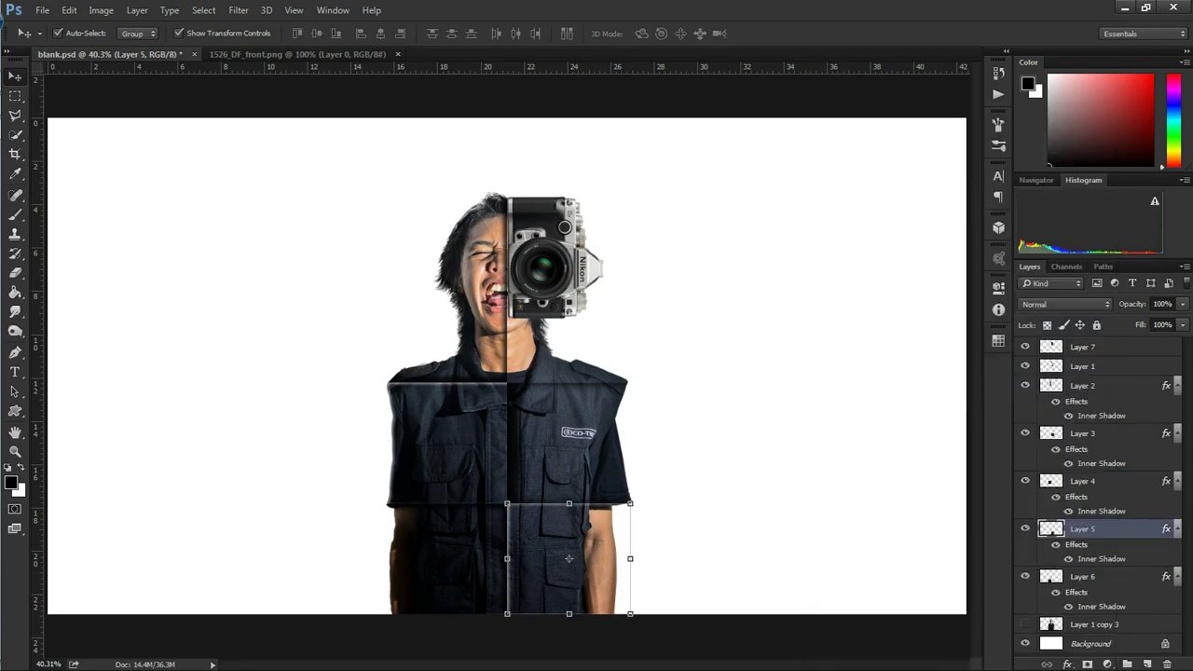
- Change Layer 5's inner shadow angle to 35° and confirm
double_click(1101, 558)
key(Tab)
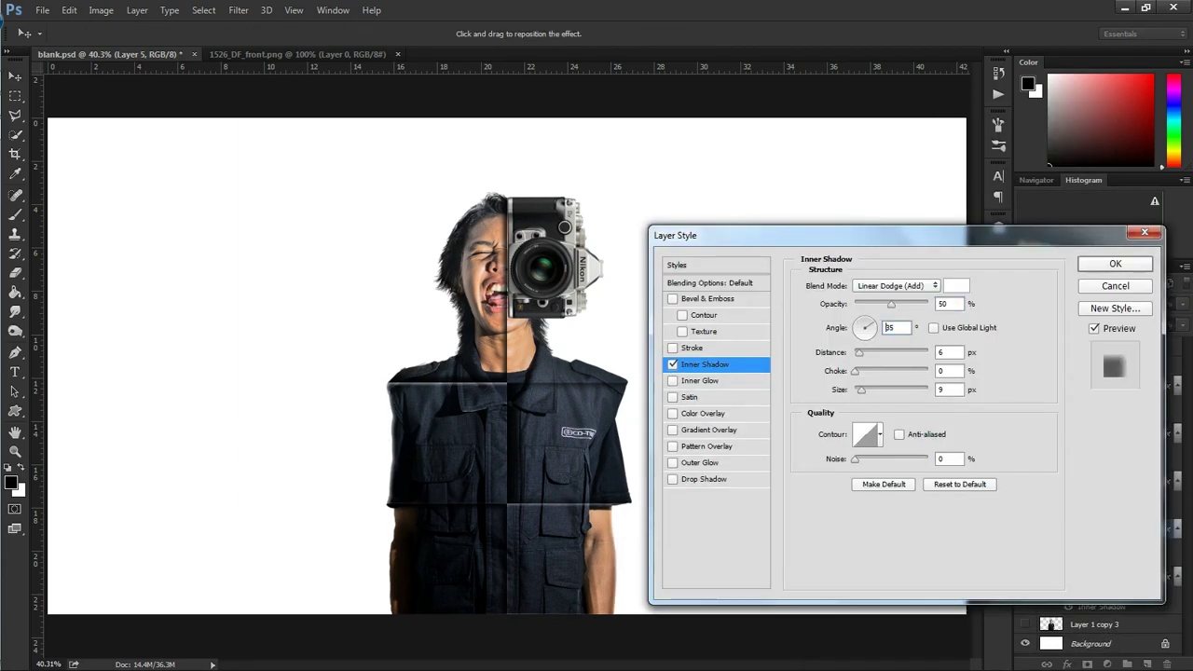
double_click(888, 327)
click(1114, 263)
- Zoom in and transform Layer 7's camera about 12 px down and slightly left over the face
key(z)
click(517, 200)
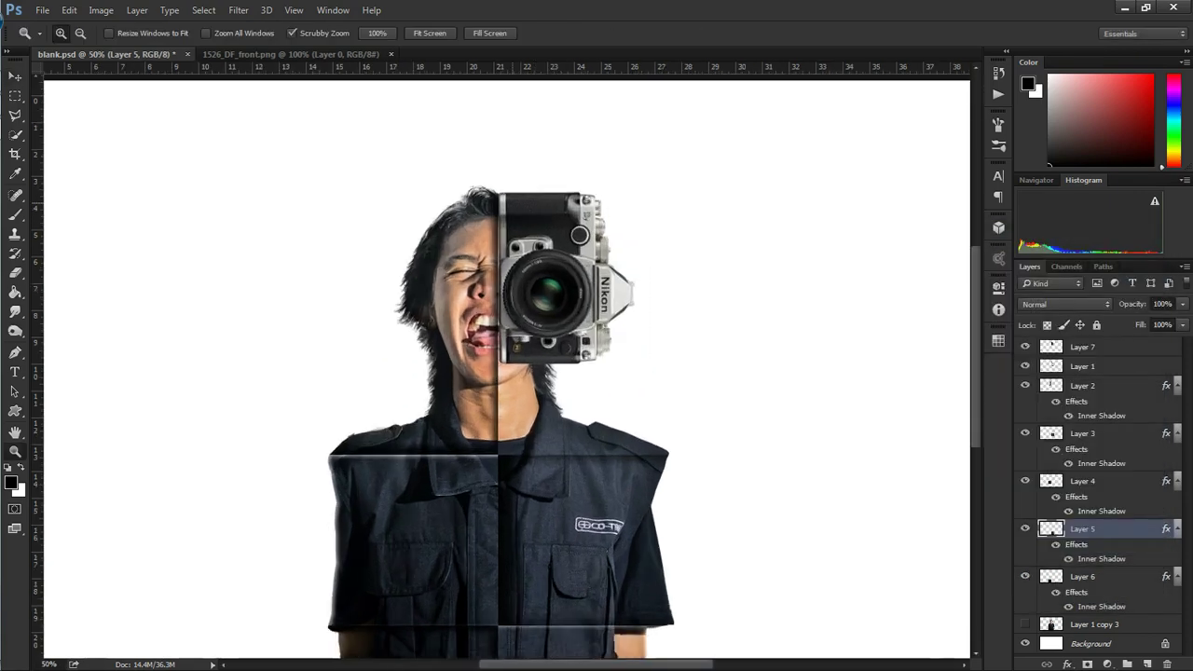
click(1082, 346)
key(ctrl+t)
drag(643, 244, 643, 254)
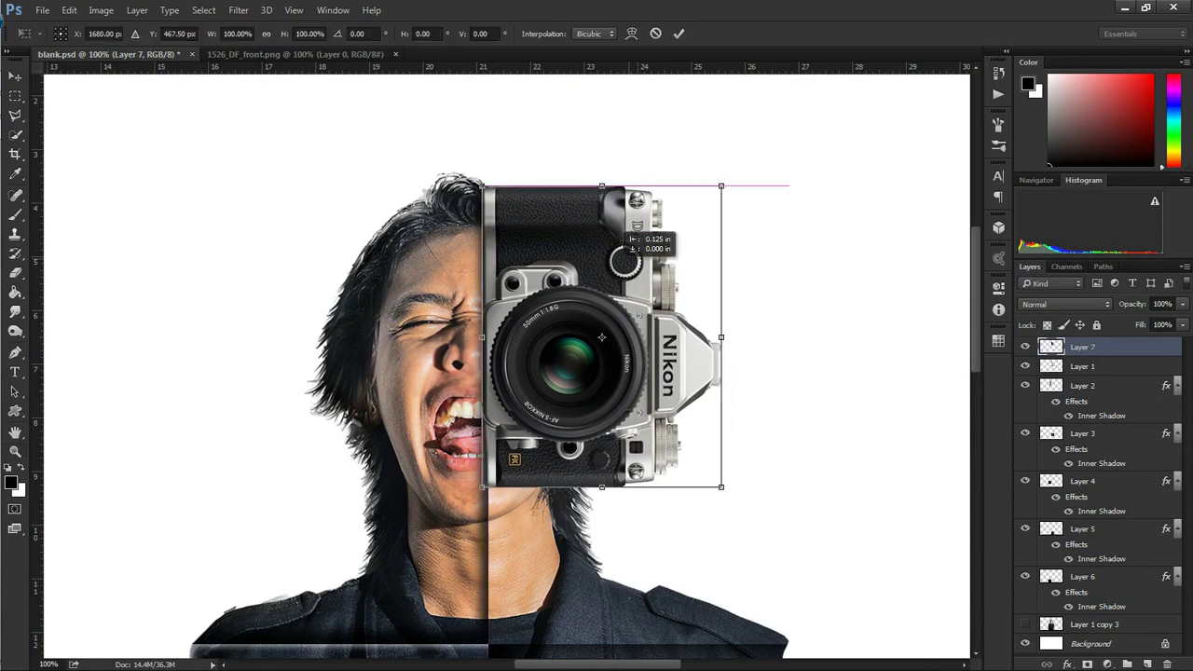
drag(643, 251, 643, 263)
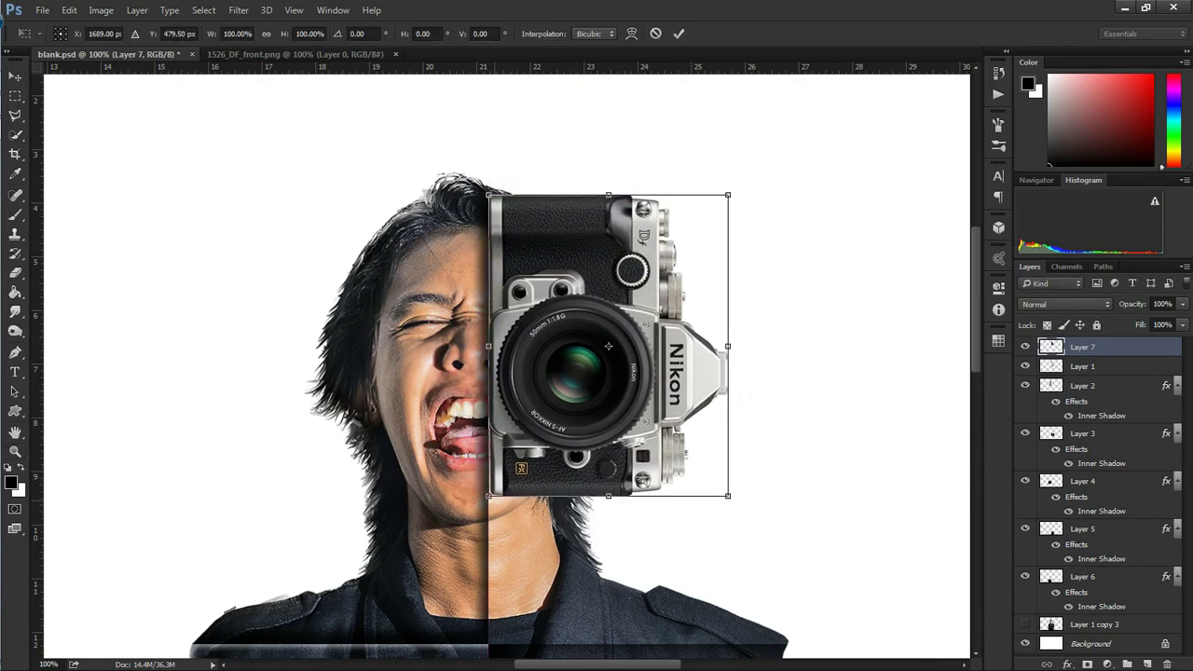
key(Left)
key(Left)
key(Left)
key(Return)
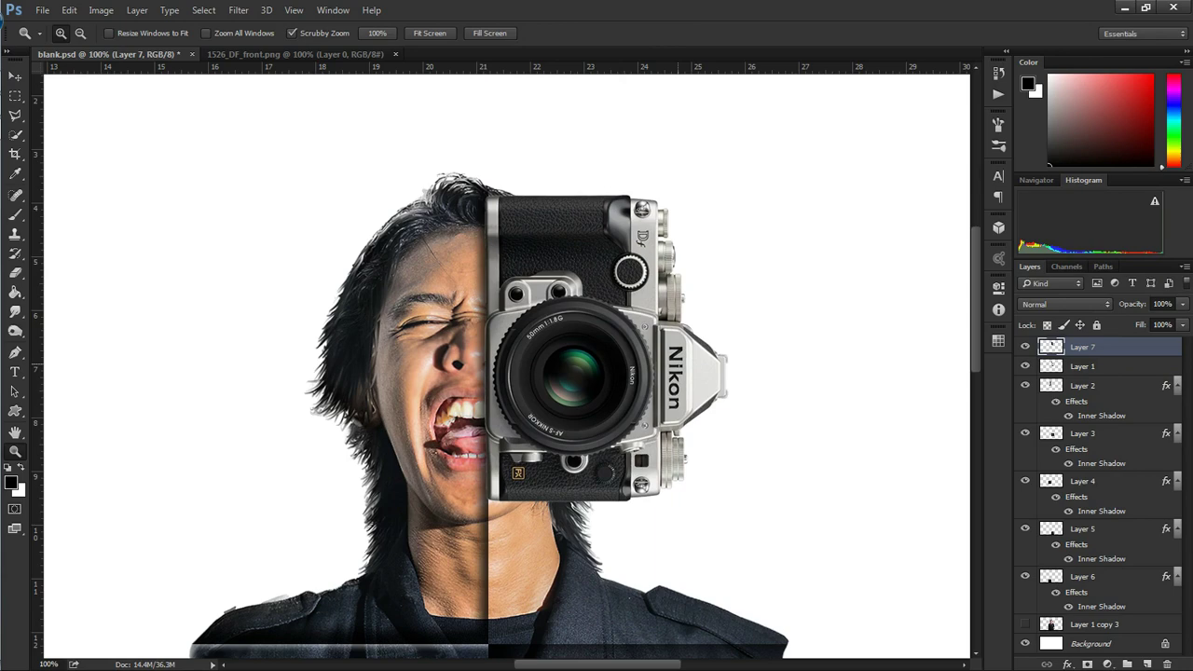
- Fit the whole document in view and step the layer selection down
key(ctrl+minus)
key(ctrl+minus)
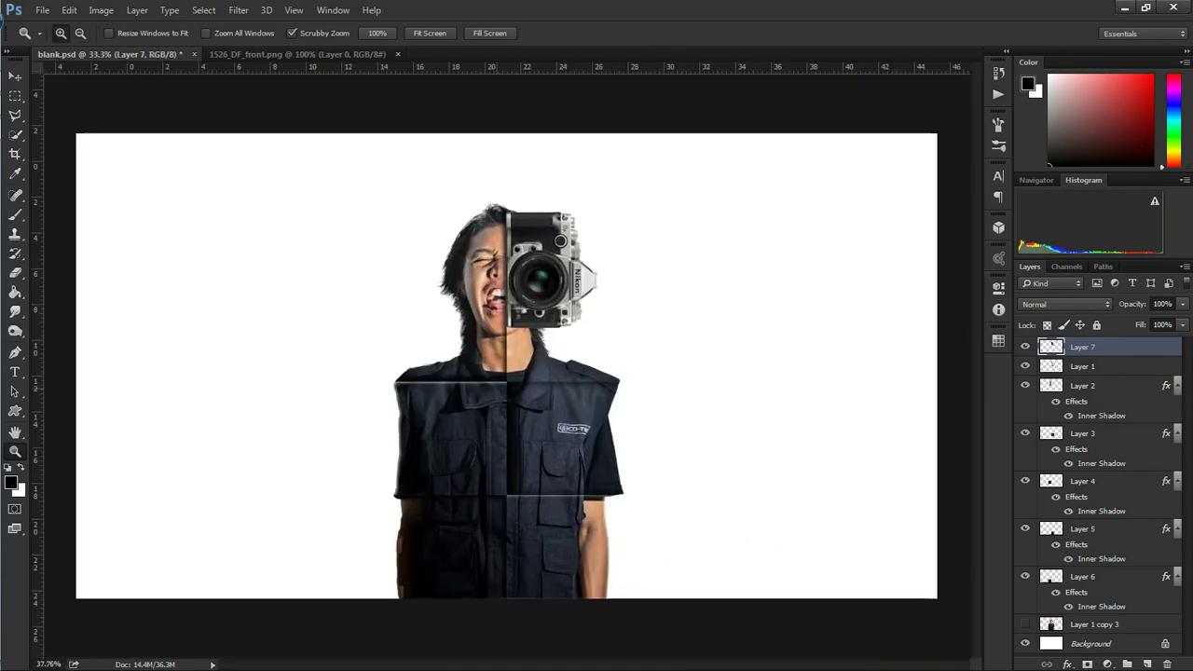
scroll(504, 330, up, 2)
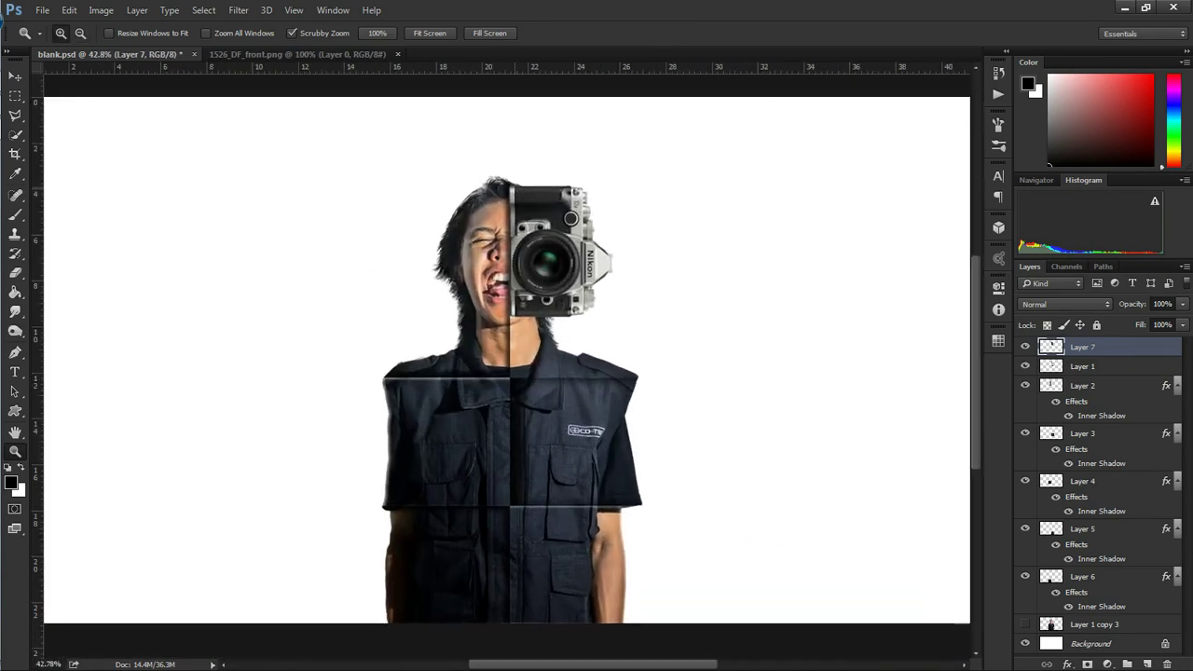
key(alt+bracketleft)
key(alt+bracketleft)
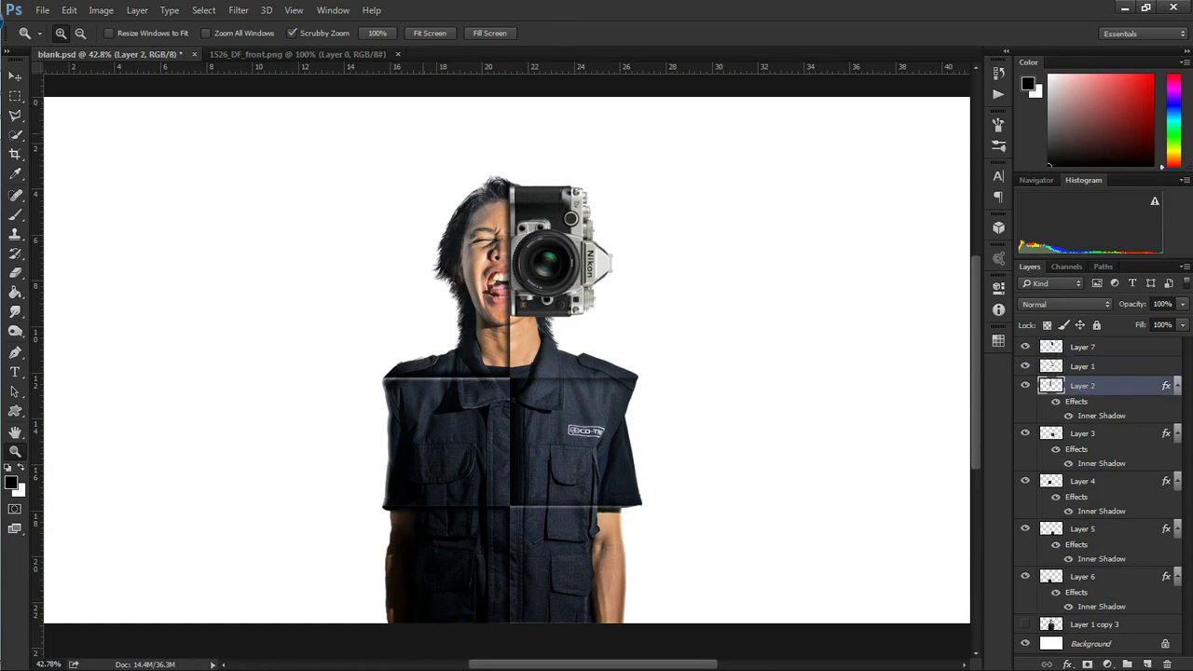
- Clip new Layer 8 to Layer 2 and set the brush to 52% opacity and 52% flow
key(v)
key(ctrl+alt+g)
key(b)
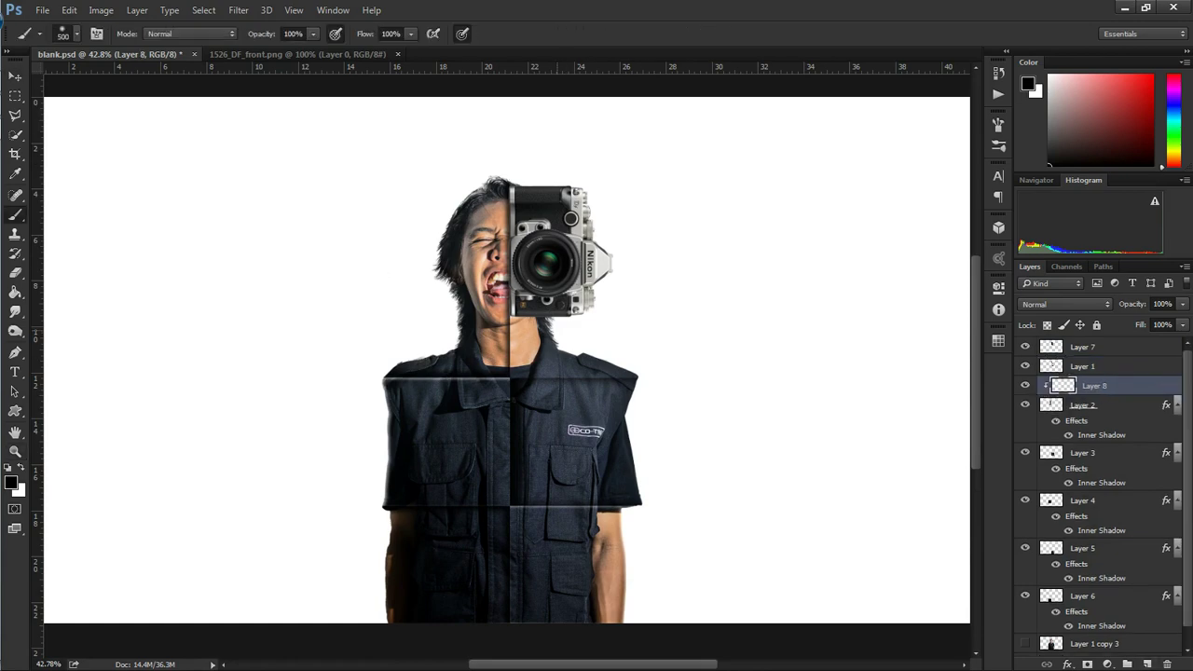
key(bracketleft)
key(bracketleft)
key(6)
key(1)
key(shift+6)
key(shift+4)
key(5)
key(2)
key(shift+5)
key(shift+2)
- Darken the seams beside and below the face on Layer 8 with a 175 px brush
mouse_move(500, 195)
mouse_down()
mouse_move(499, 345)
mouse_move(493, 201)
mouse_up()
key(bracketleft)
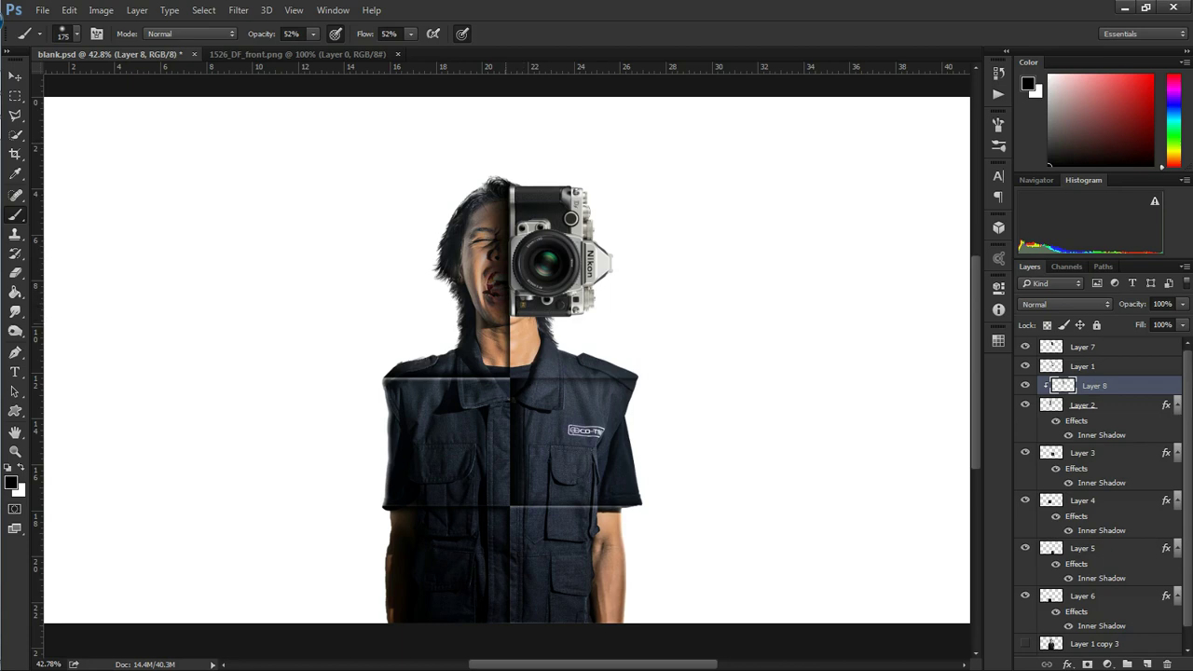
drag(496, 326, 495, 353)
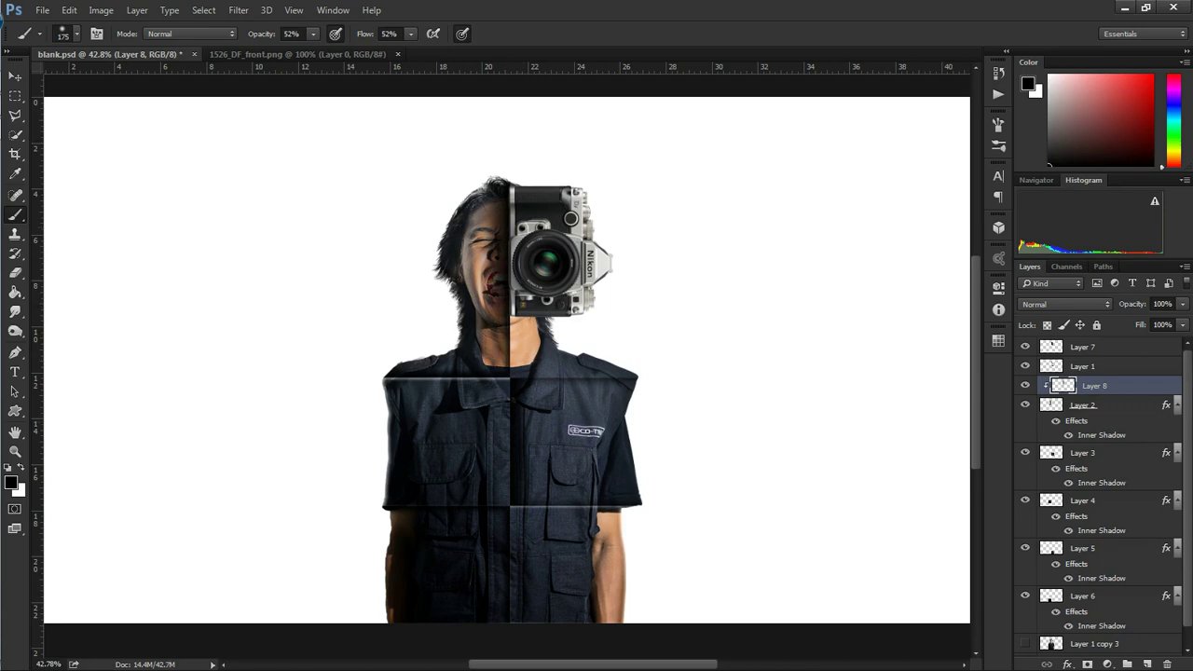
- Add Layer 9 clipped to Layer 3 and darken the two horizontal shirt seams
key(alt+bracketleft)
key(alt+bracketleft)
key(alt+bracketleft)
key(alt+bracketright)
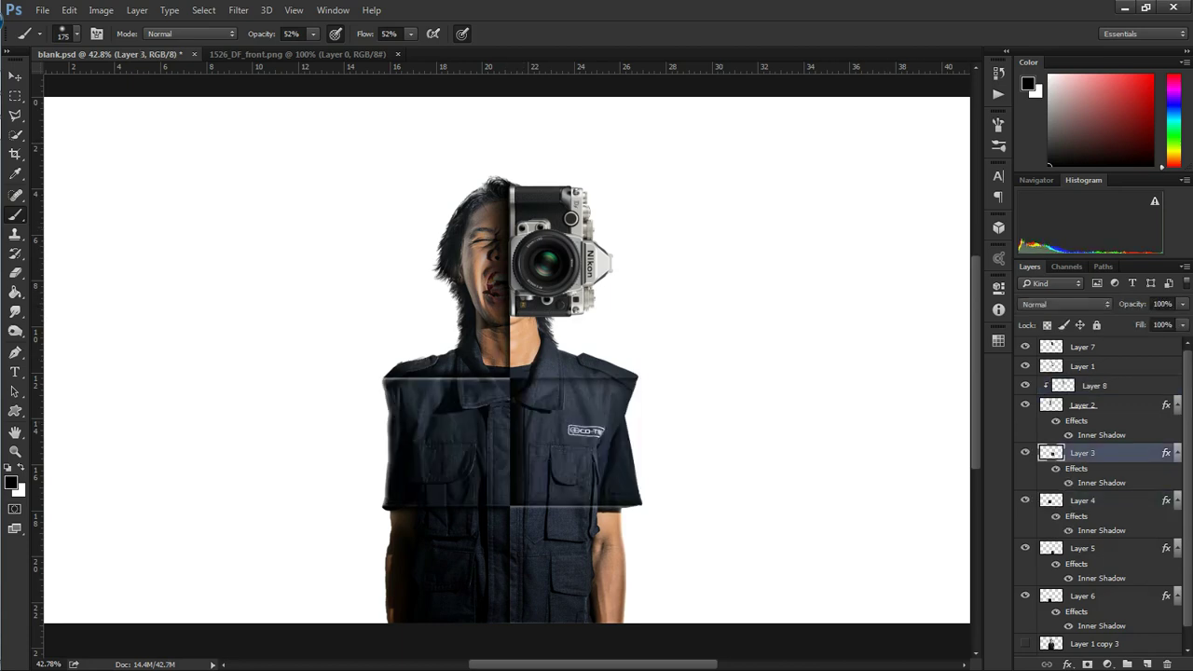
key(ctrl+shift+alt+n)
key(ctrl+alt+g)
drag(532, 384, 630, 388)
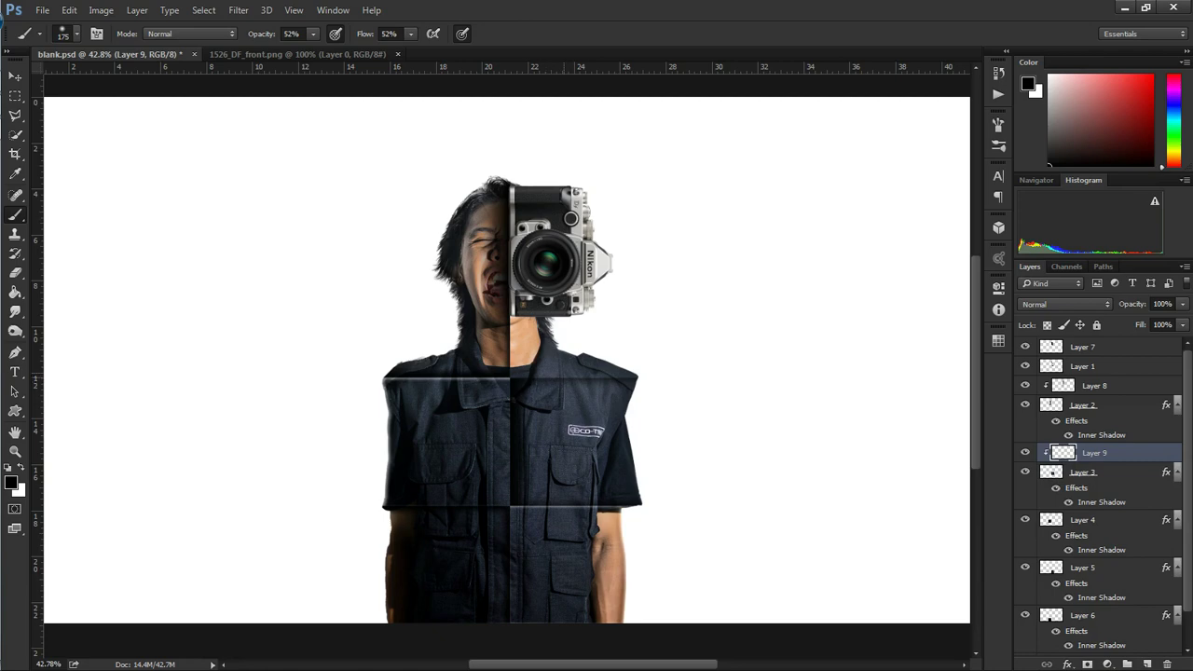
drag(597, 495, 536, 497)
- Add Layer 10 clipped to Layer 6, then zoom out slightly
scroll(507, 359, down, 2)
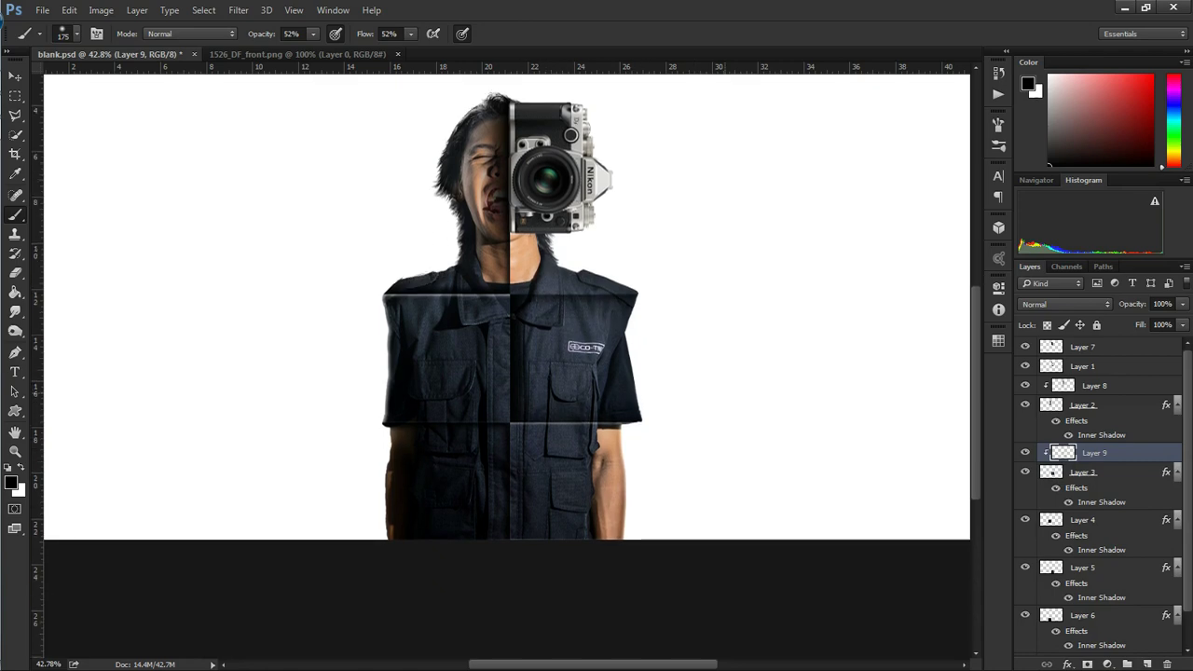
click(1082, 615)
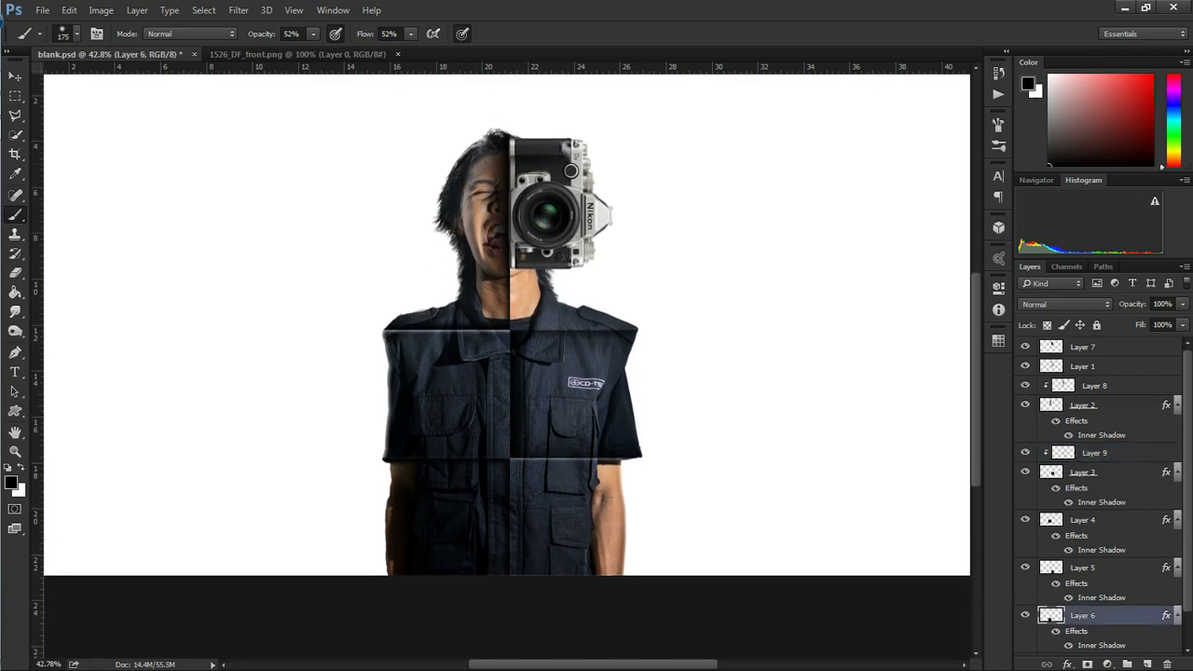
key(ctrl+shift+alt+n)
key(ctrl+alt+g)
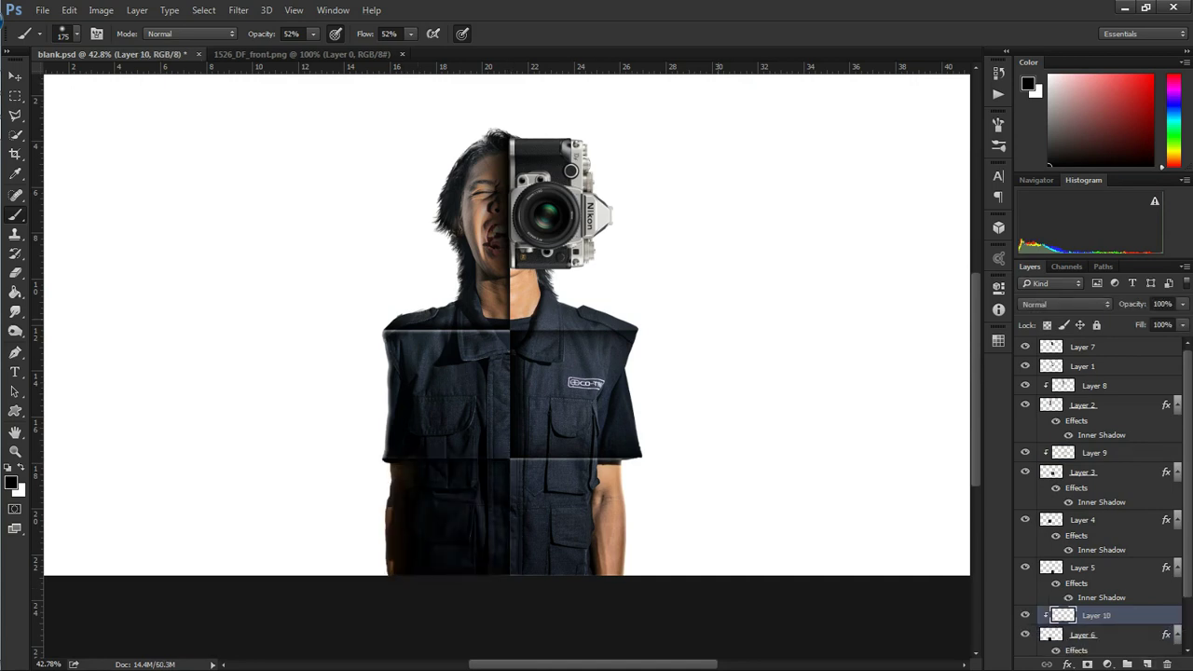
key(z)
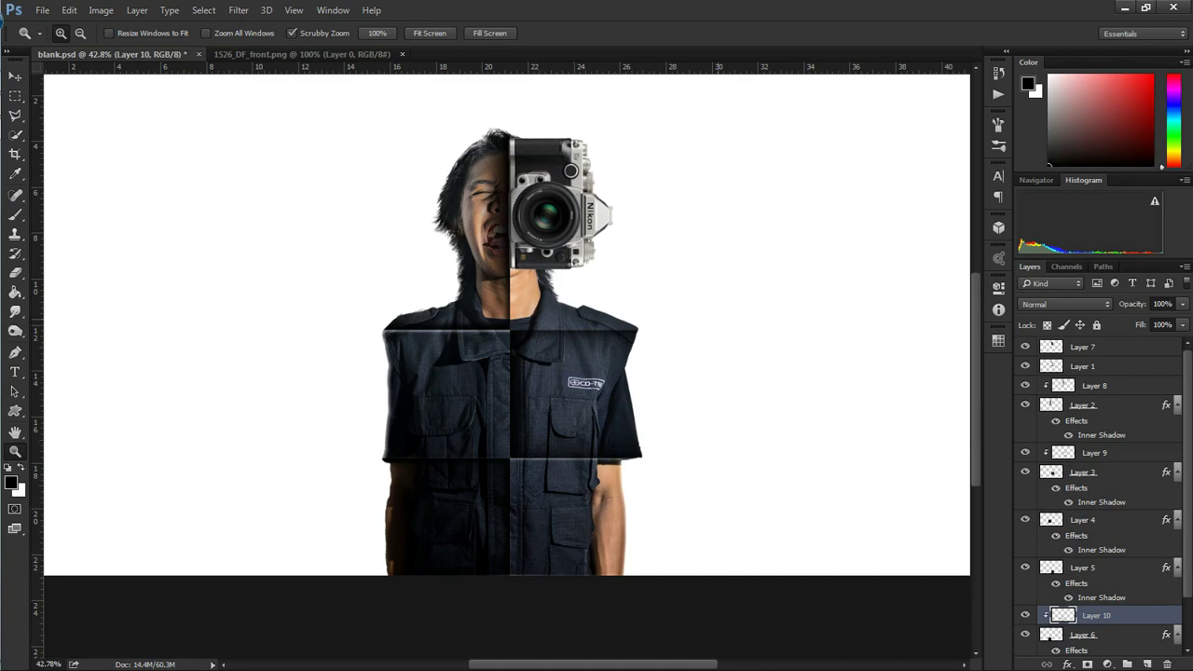
drag(477, 473, 437, 518)
- Add a reversed radial Gradient Fill above the Background at 268% scale
key(v)
click(1094, 385)
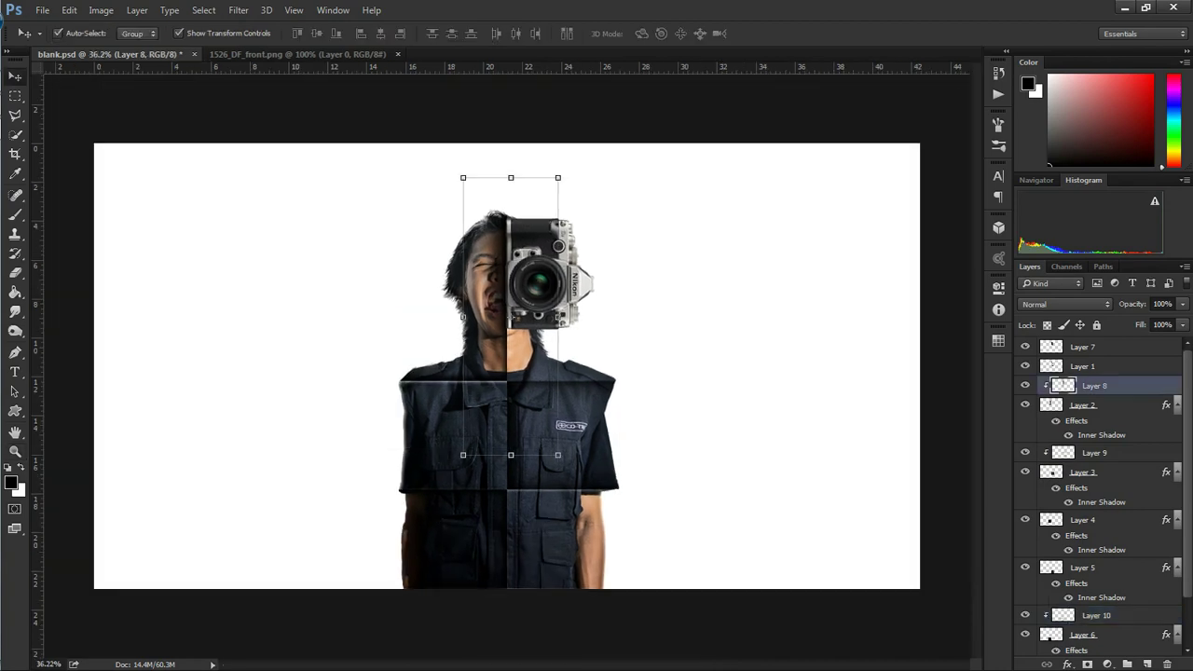
scroll(1099, 494, down, 3)
click(1085, 645)
click(1107, 663)
click(1087, 358)
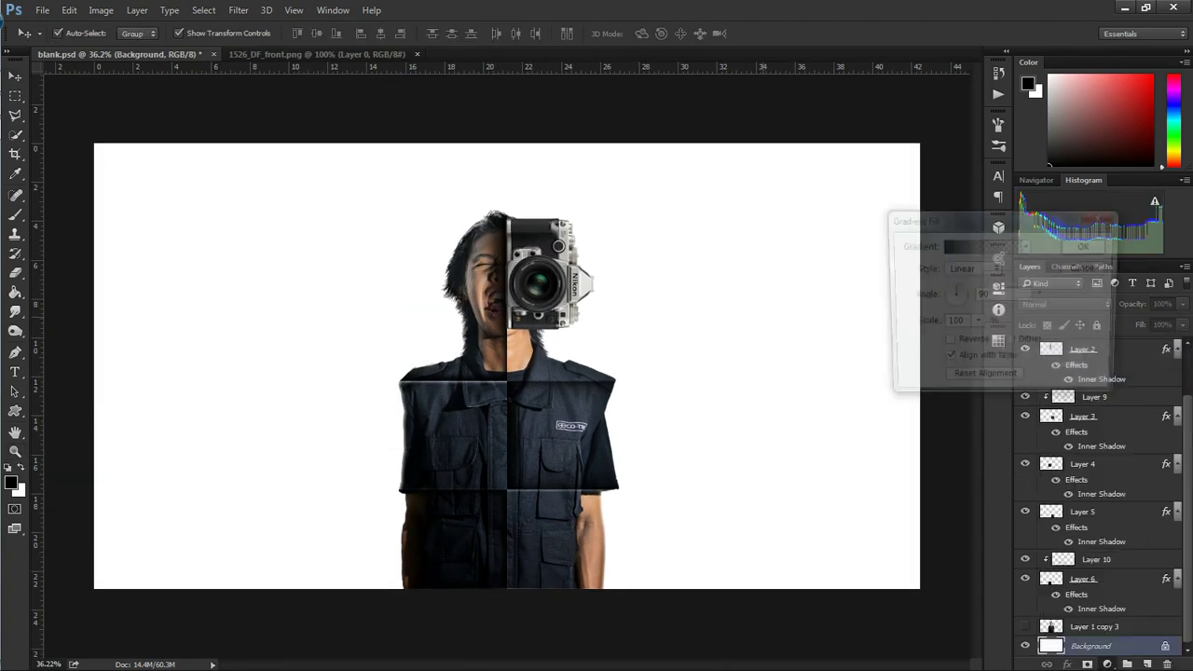
click(971, 269)
click(955, 287)
click(946, 343)
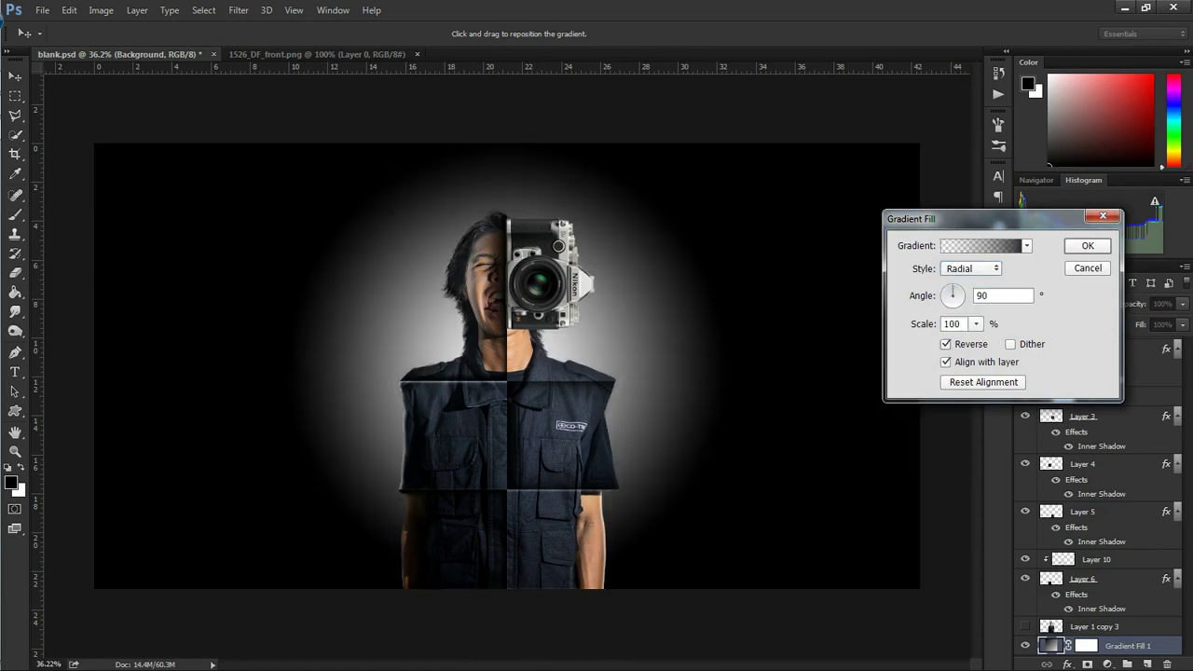
click(976, 323)
drag(974, 342, 989, 343)
click(1086, 245)
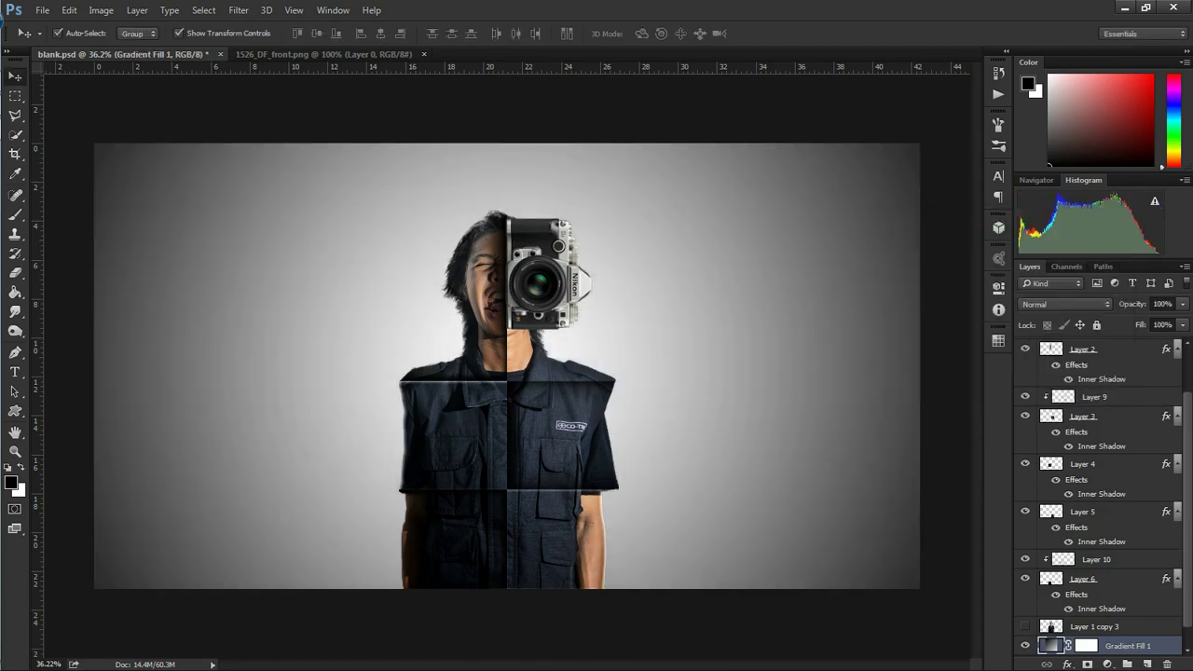
- Fill the Background layer with grey #8d8d8d
scroll(1100, 521, down, 1)
click(1090, 645)
key(g)
click(11, 481)
text(8d8d8d)
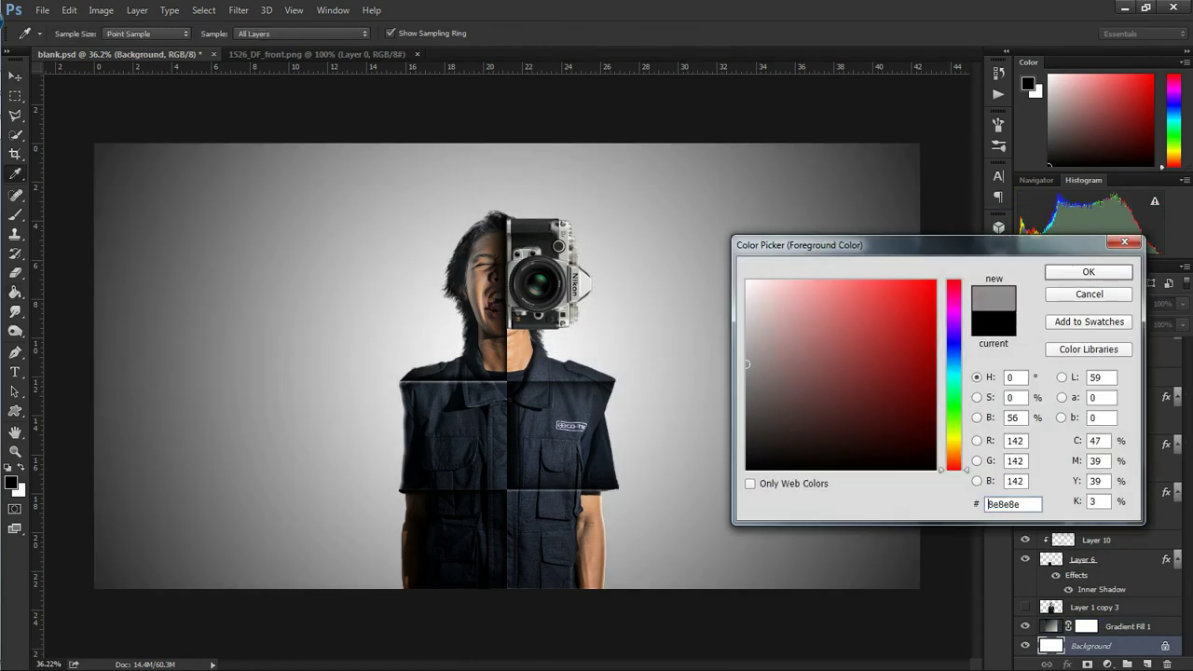
key(Return)
click(691, 326)
- Select Gradient Fill 1 and merge it down into the Background with Ctrl+E
key(v)
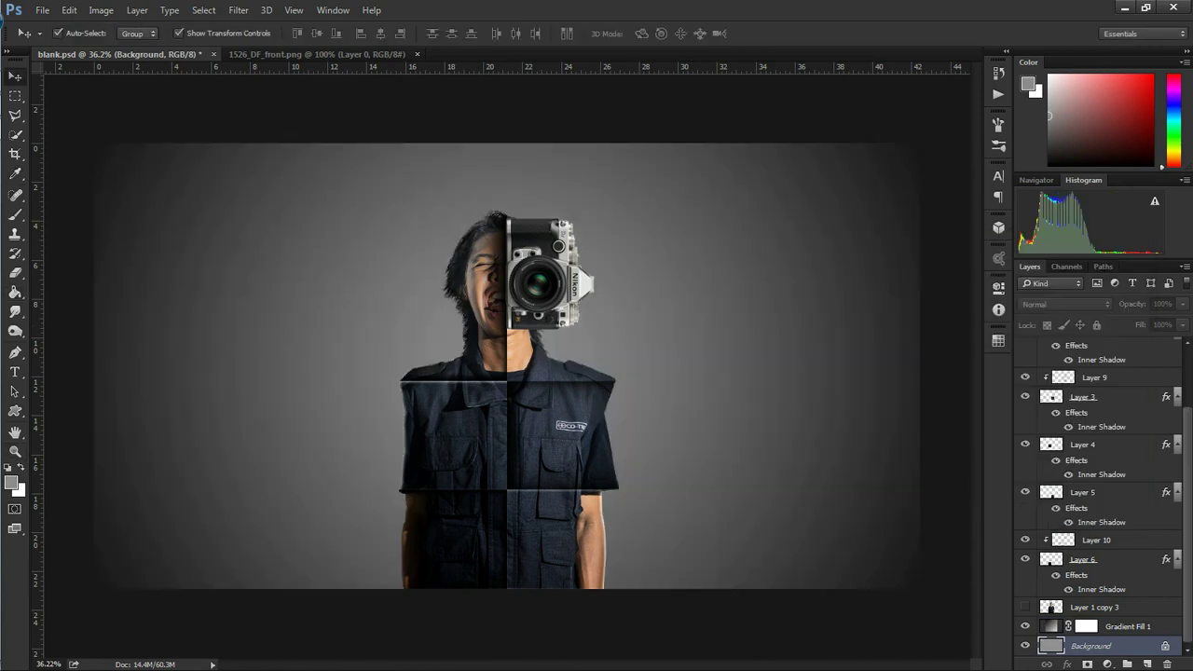
key(alt+bracketright)
key(alt+i)
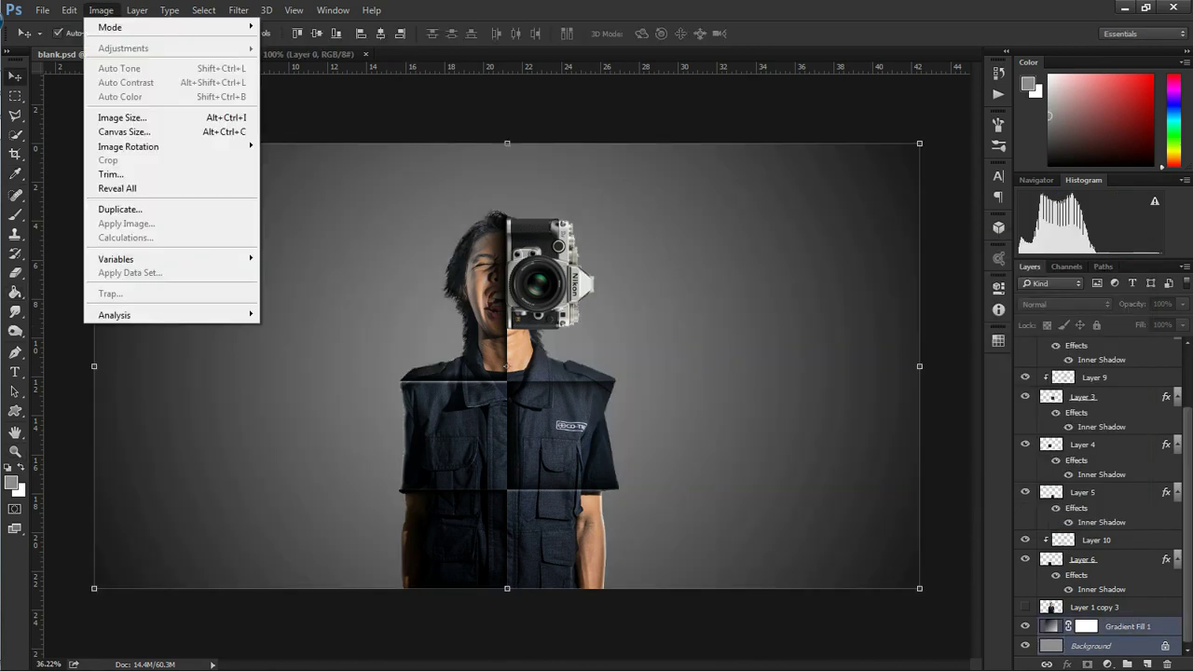
key(Left)
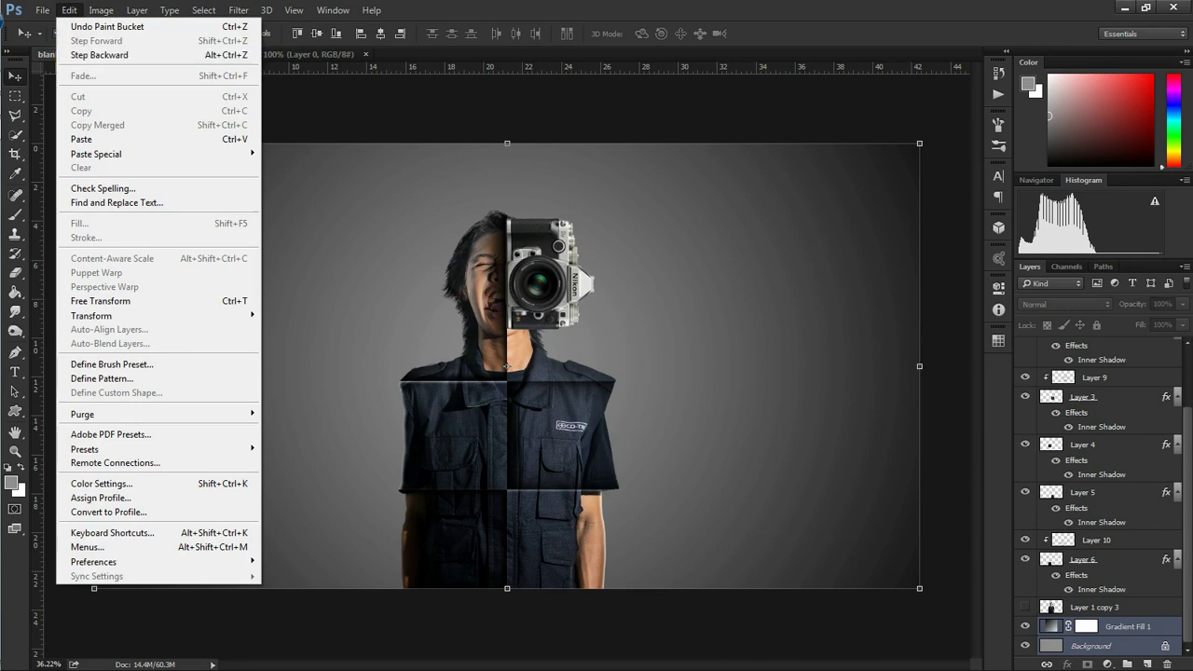
key(Escape)
key(ctrl+e)
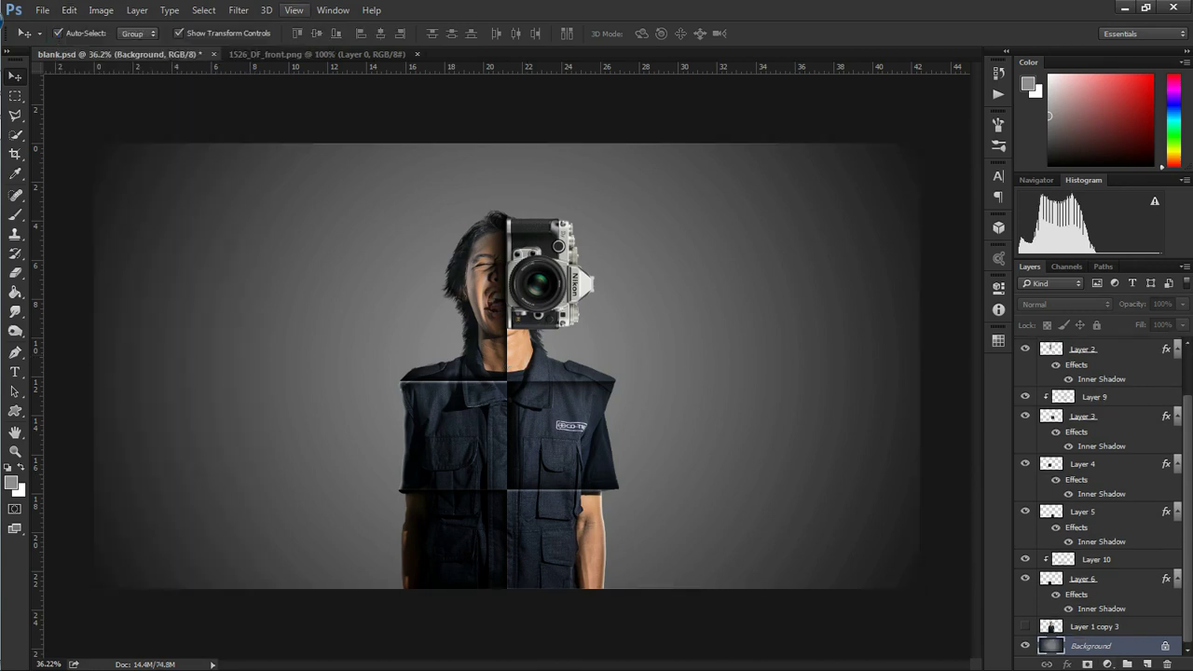
- Apply the Extrude filter with Blocks to the Background
click(239, 9)
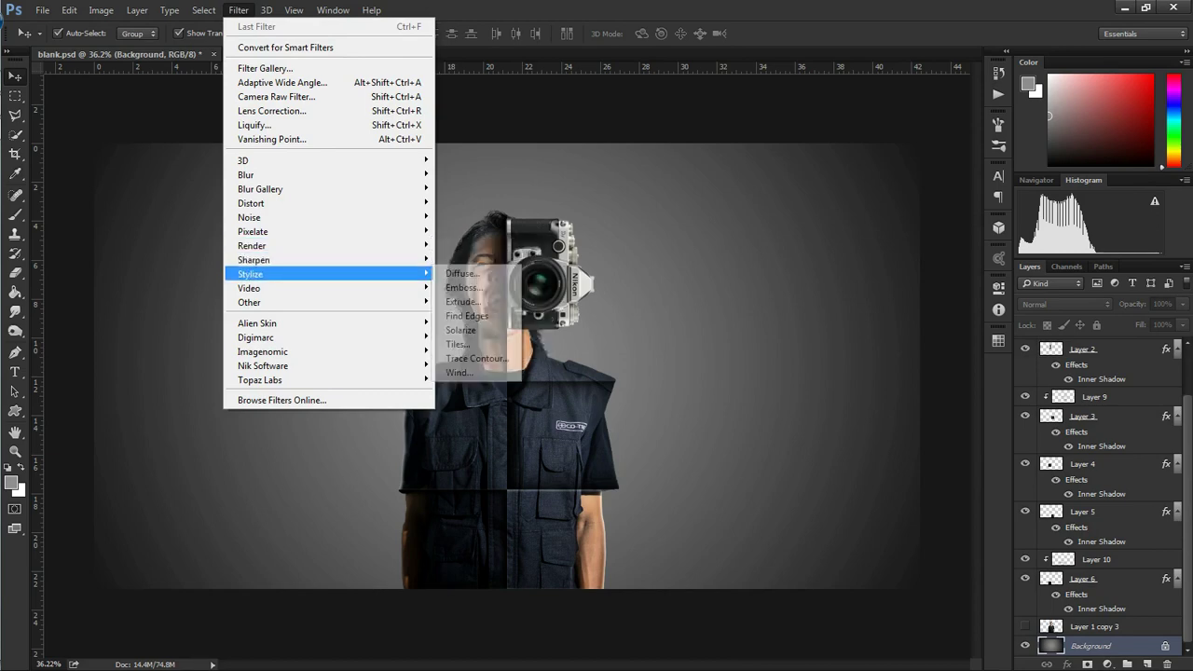
click(466, 302)
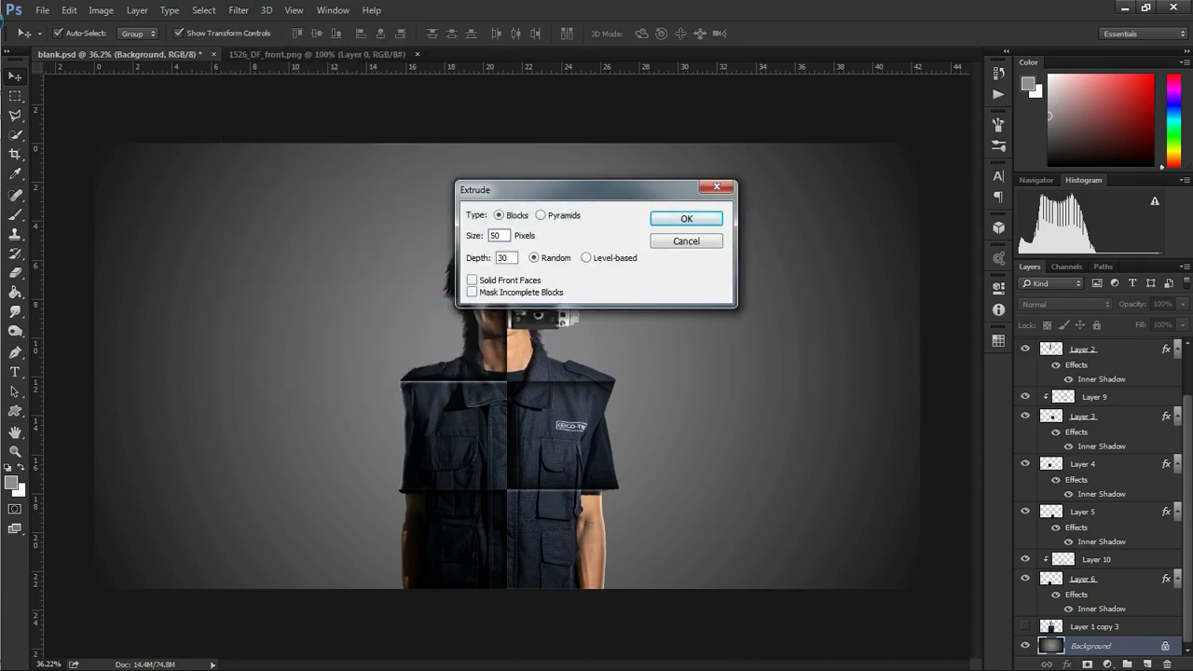
key(Return)
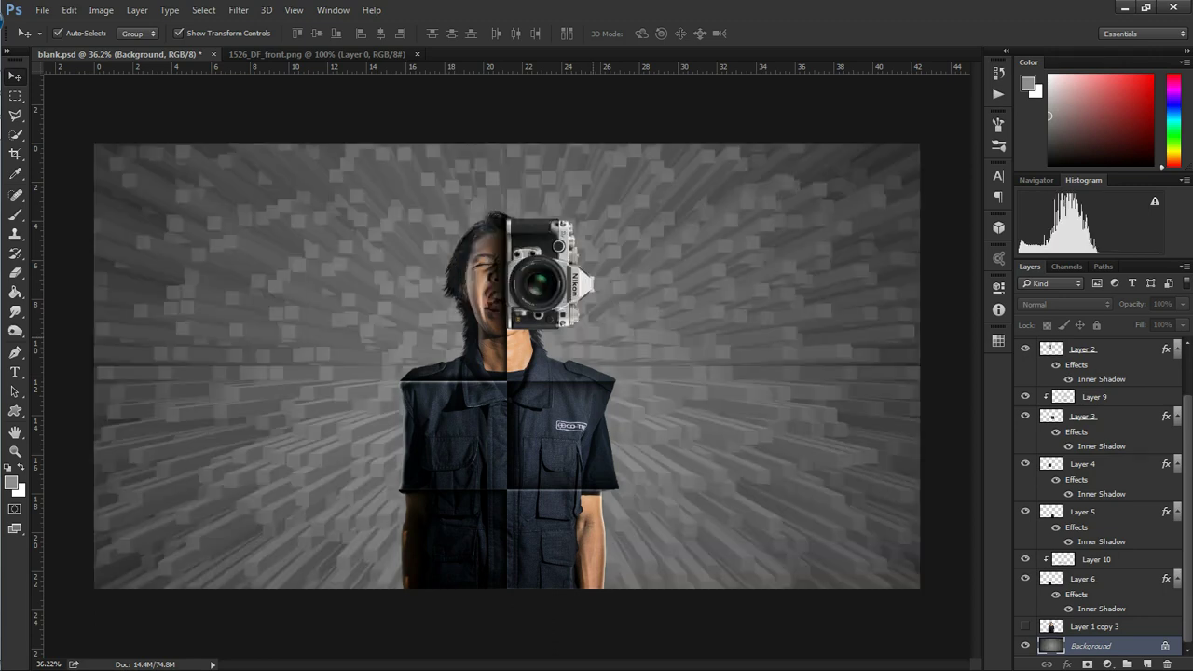
- Duplicate the extruded Background and set the copy to Soft Light
key(ctrl+j)
click(1064, 304)
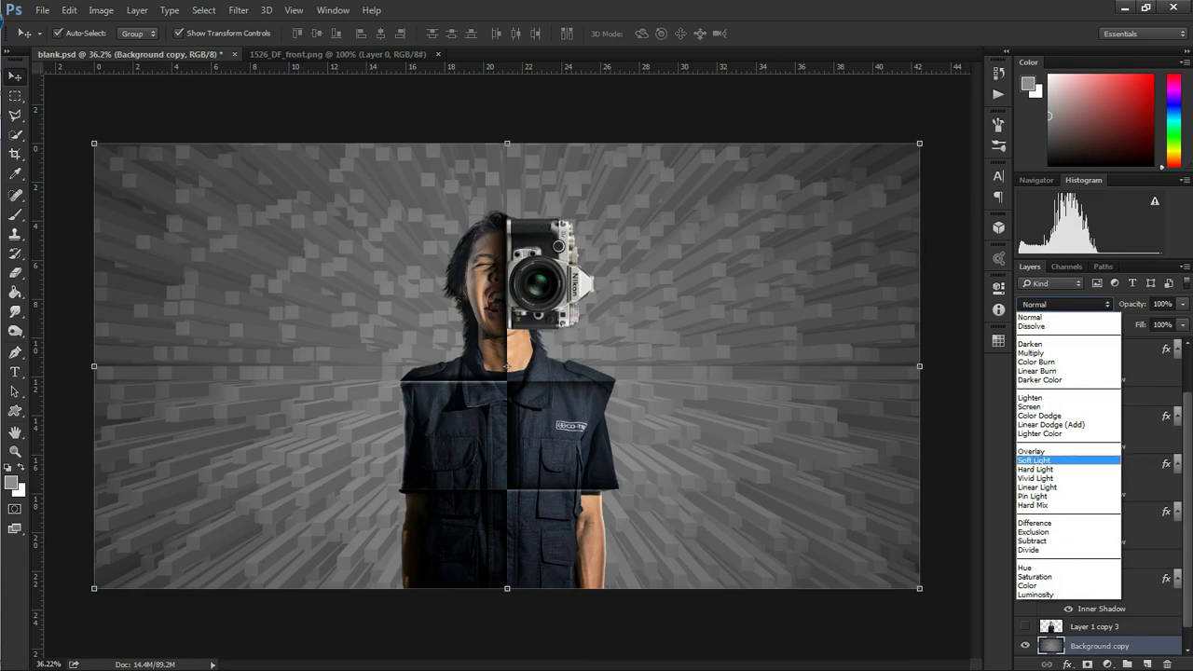
click(1034, 459)
- Select the top layer and stamp all visible layers into new Layer 11
scroll(1100, 494, down, 1)
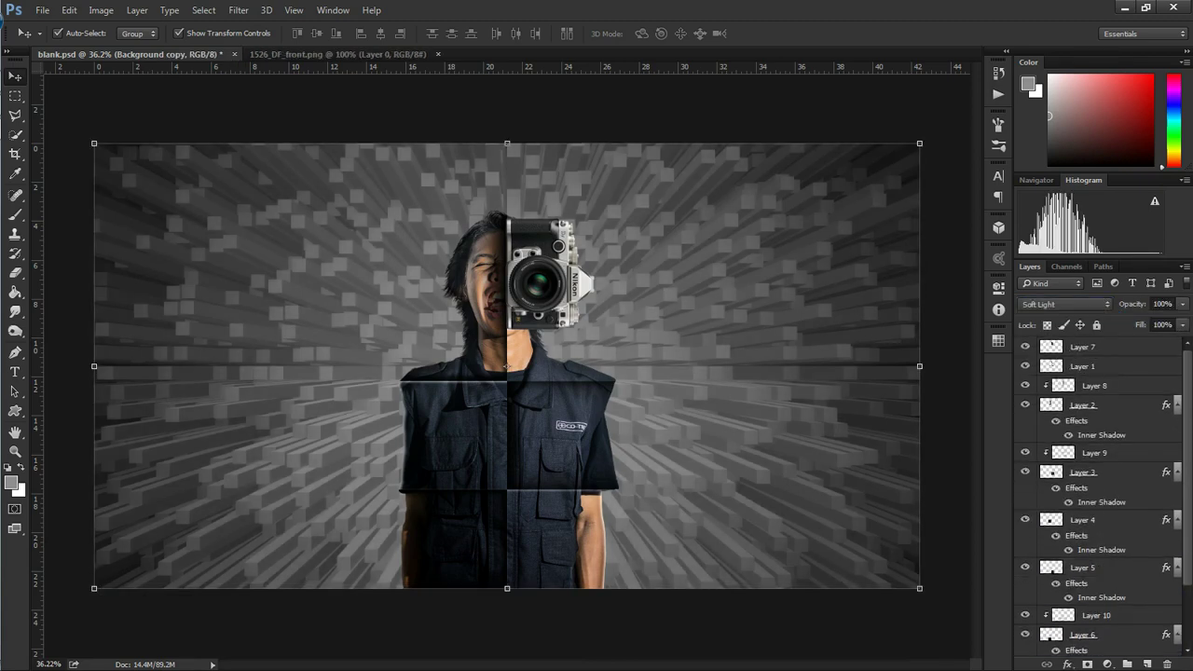
click(550, 275)
key(ctrl+shift+alt+e)
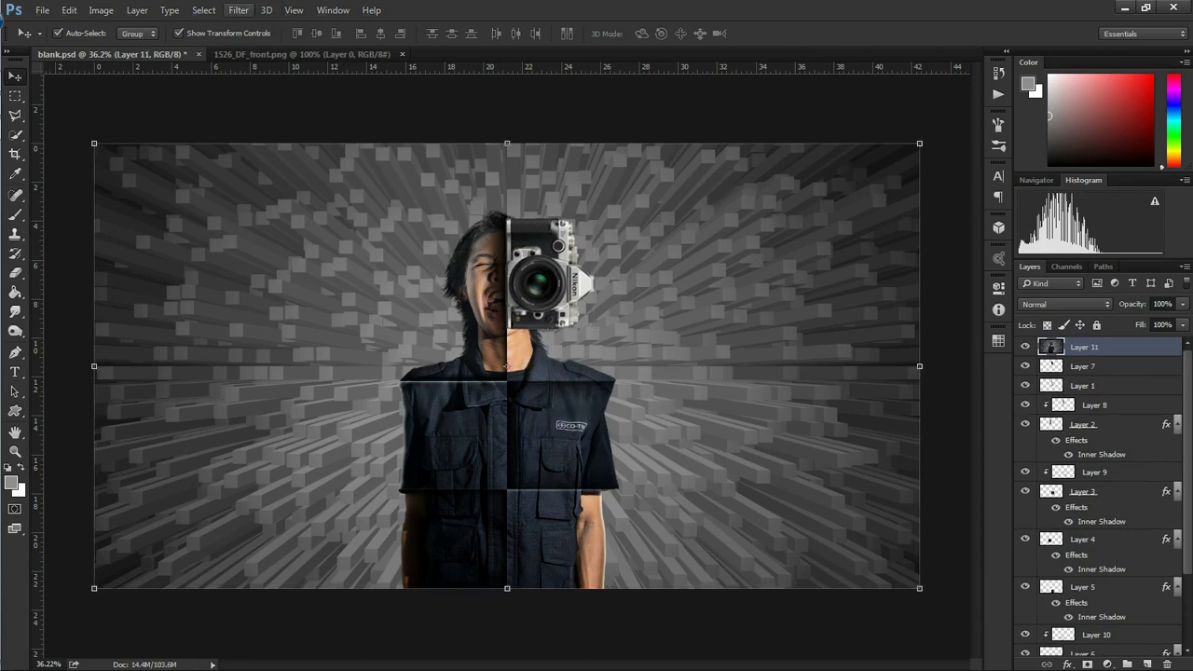
- In Camera Raw on Layer 11, set Clarity 48, Blacks -10, Vibrance -23, Saturation -10
click(238, 9)
click(279, 97)
text(48)
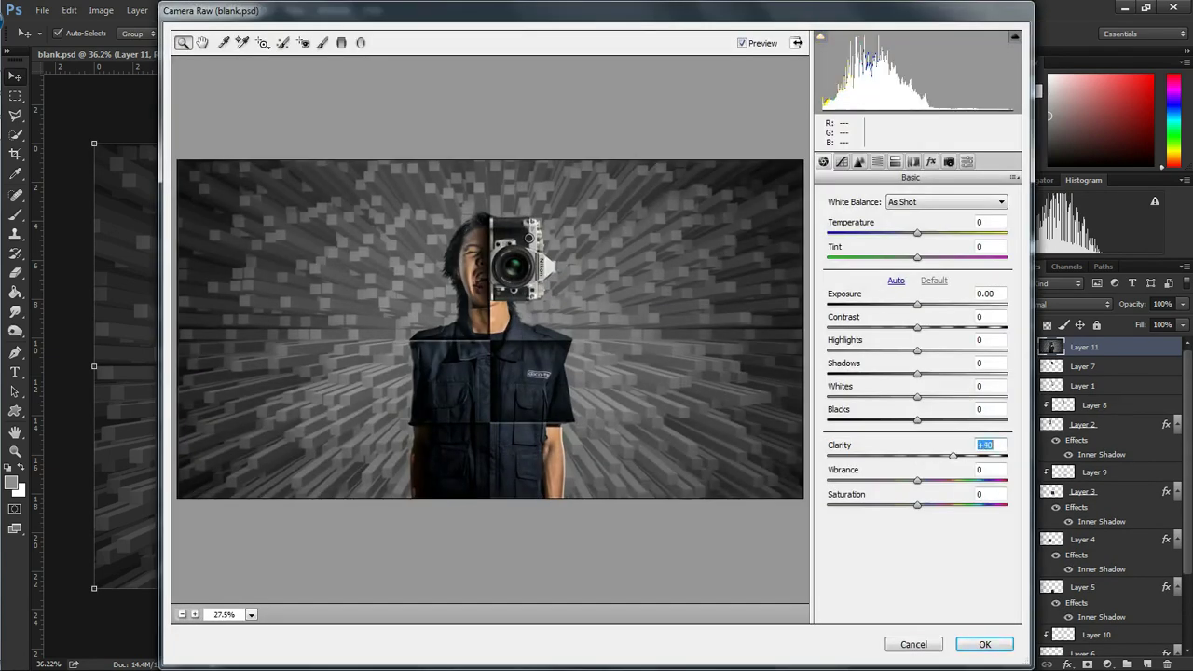
key(shift+Tab)
text(-18-10)
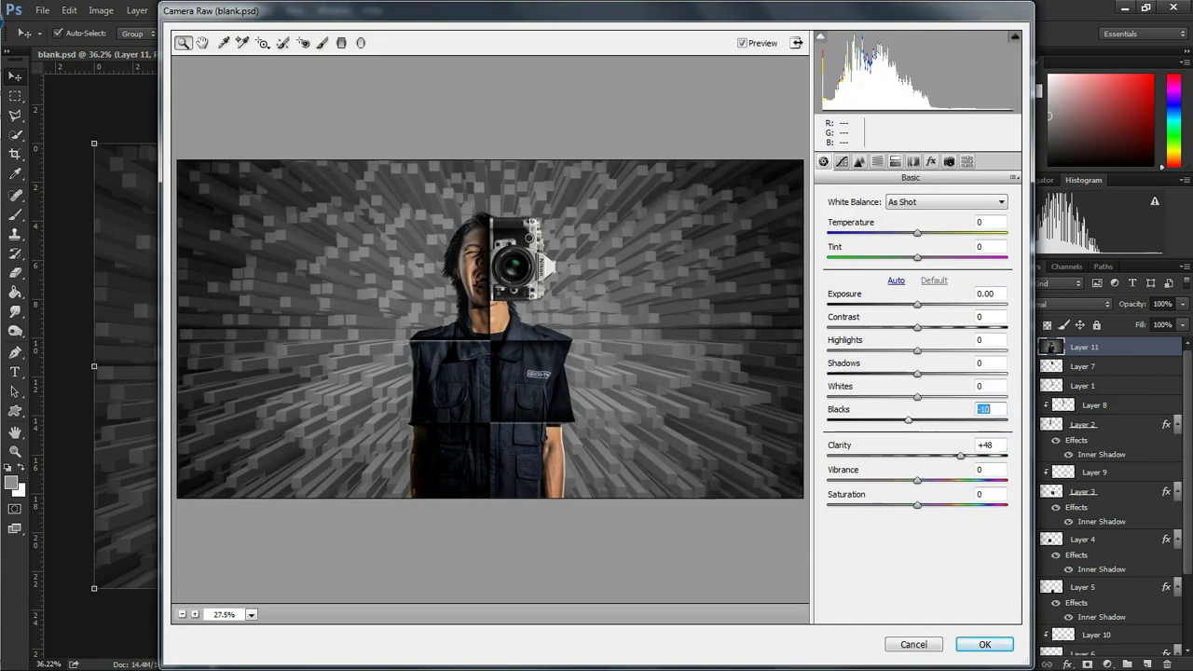
key(shift+Tab)
key(shift+Tab)
text(10)
key(Tab)
key(Tab)
key(Tab)
text(-23)
key(Tab)
text(-10)
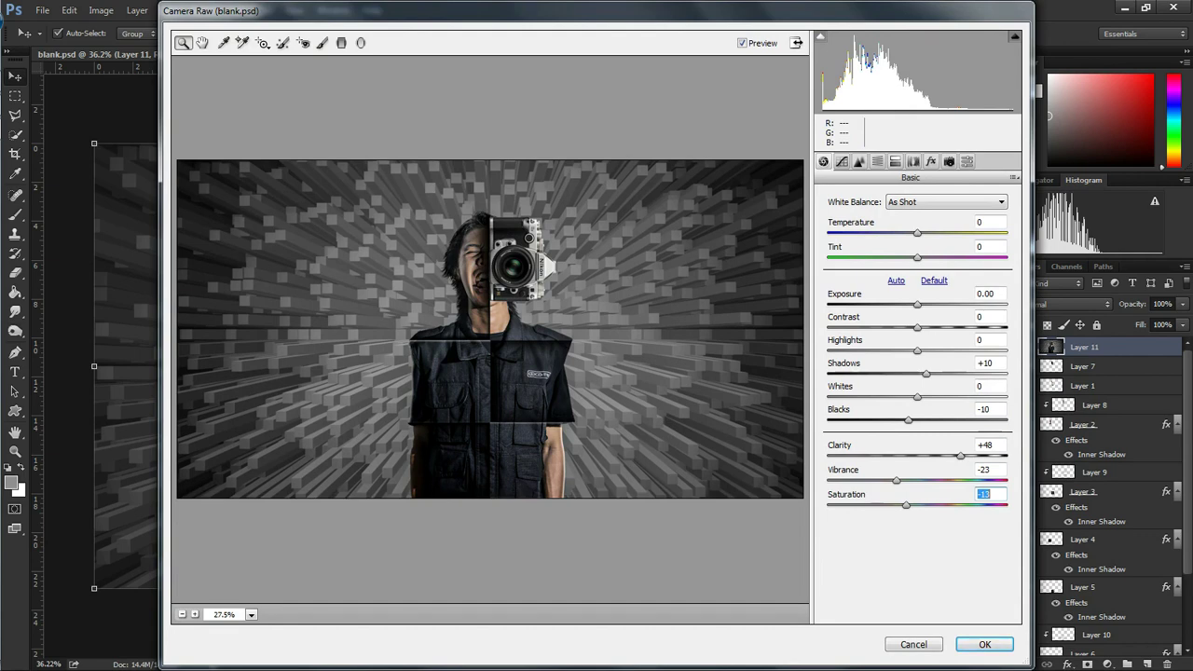
- Set Contrast -8, Shadows 28, Whites 28 and Exposure -0.10
key(shift+Tab)
key(shift+Tab)
key(shift+Tab)
text(-8)
key(Tab)
key(Tab)
text(28)
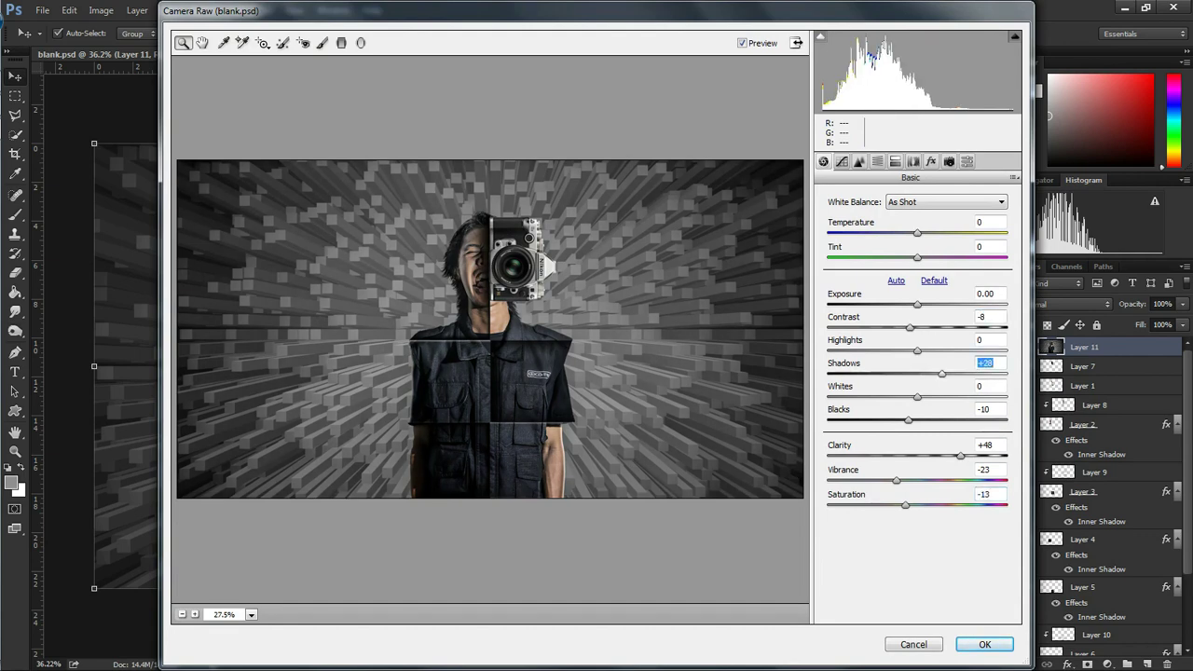
key(Tab)
text(28)
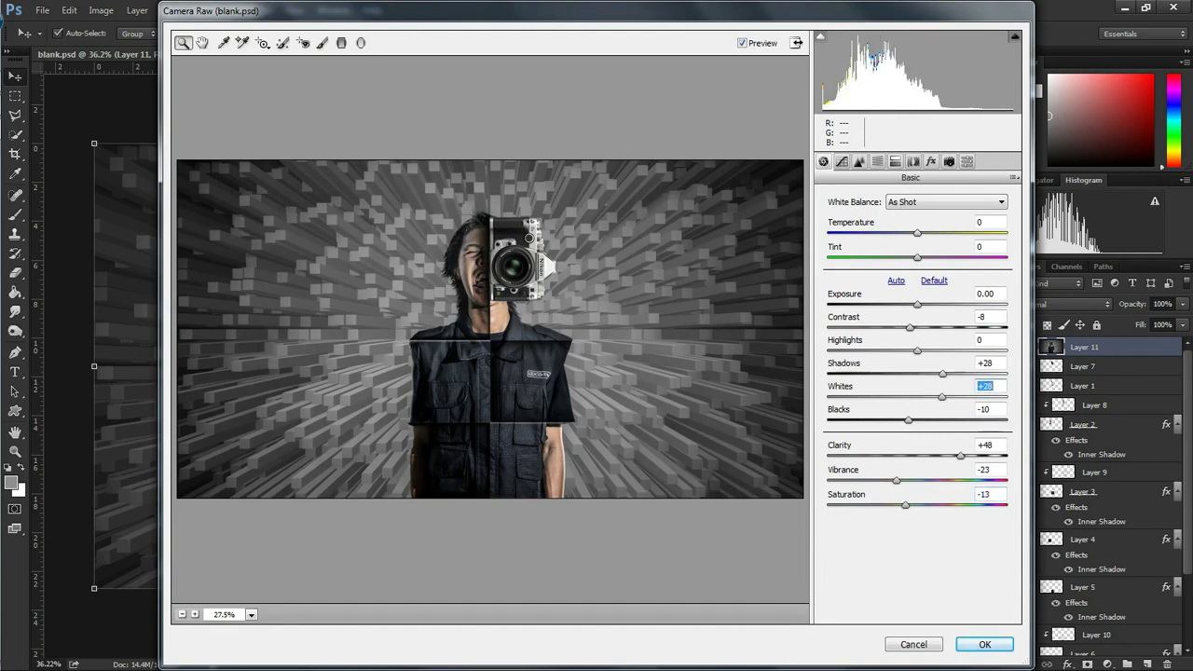
key(shift+Tab)
key(shift+Tab)
key(shift+Tab)
text(0.15)
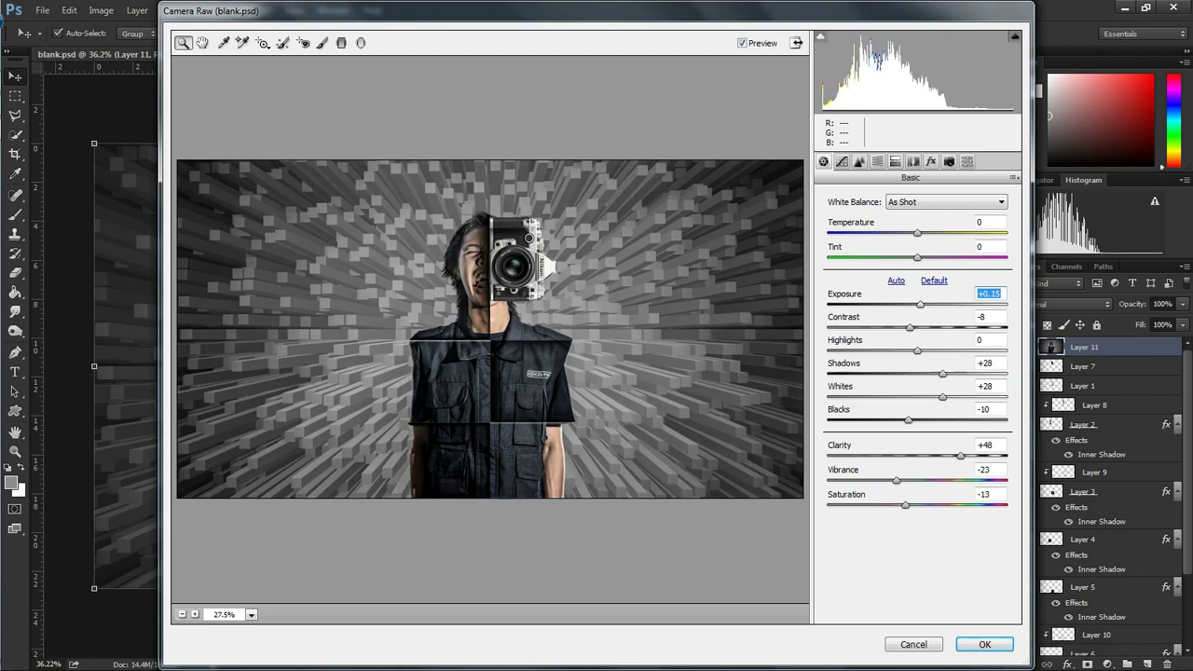
key(Down)
key(Down)
key(Down)
- Desaturate the Oranges to -30 in the HSL saturation controls
key(ctrl+alt+5)
key(ctrl+alt+4)
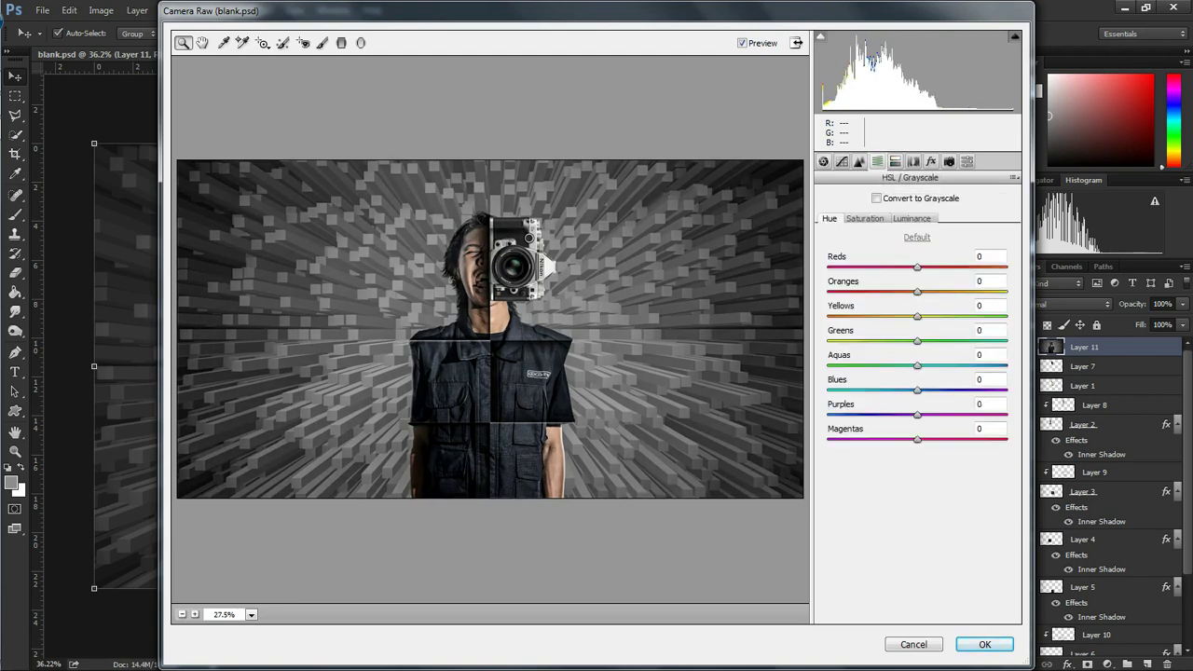
key(ctrl+alt+shift+s)
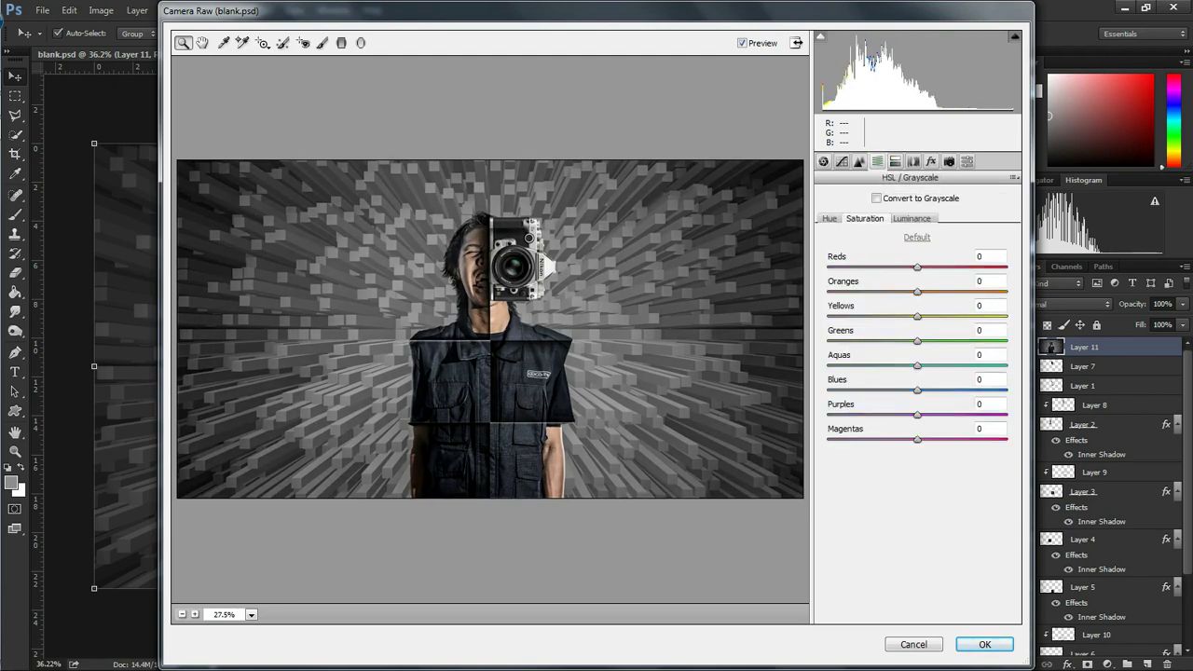
key(shift+Down)
key(shift+Down)
key(shift+Down)
key(ctrl+alt+1)
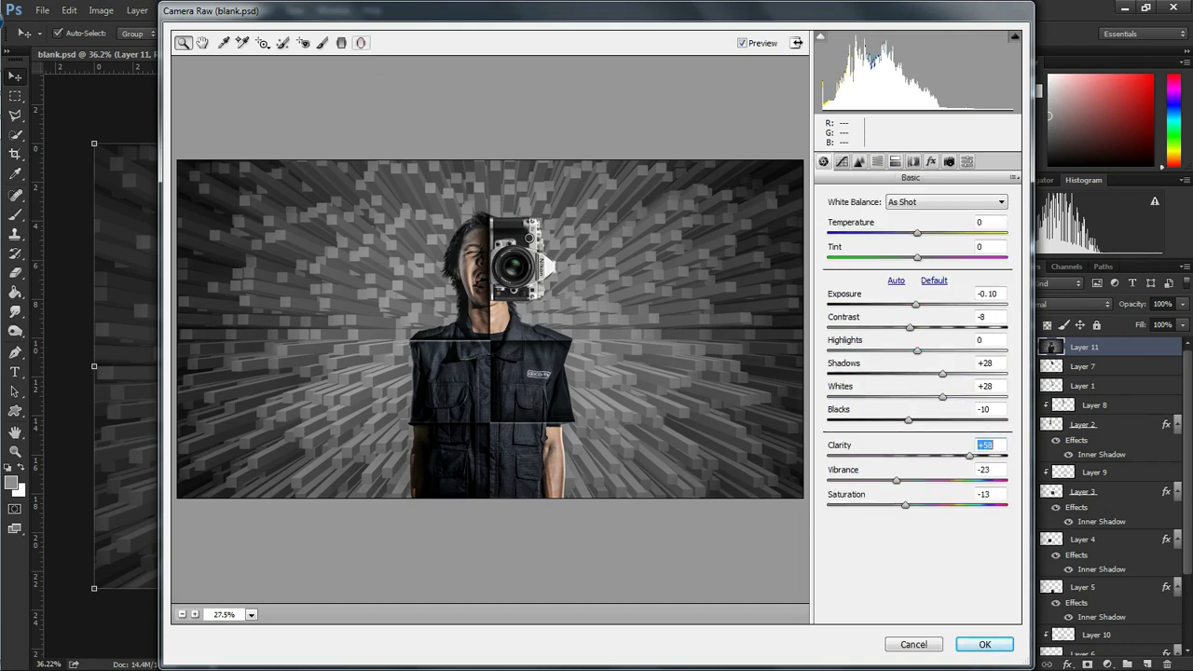
- Add a radial filter around the figure with outside exposure -0.40, and apply Camera Raw
key(j)
drag(345, 213, 481, 333)
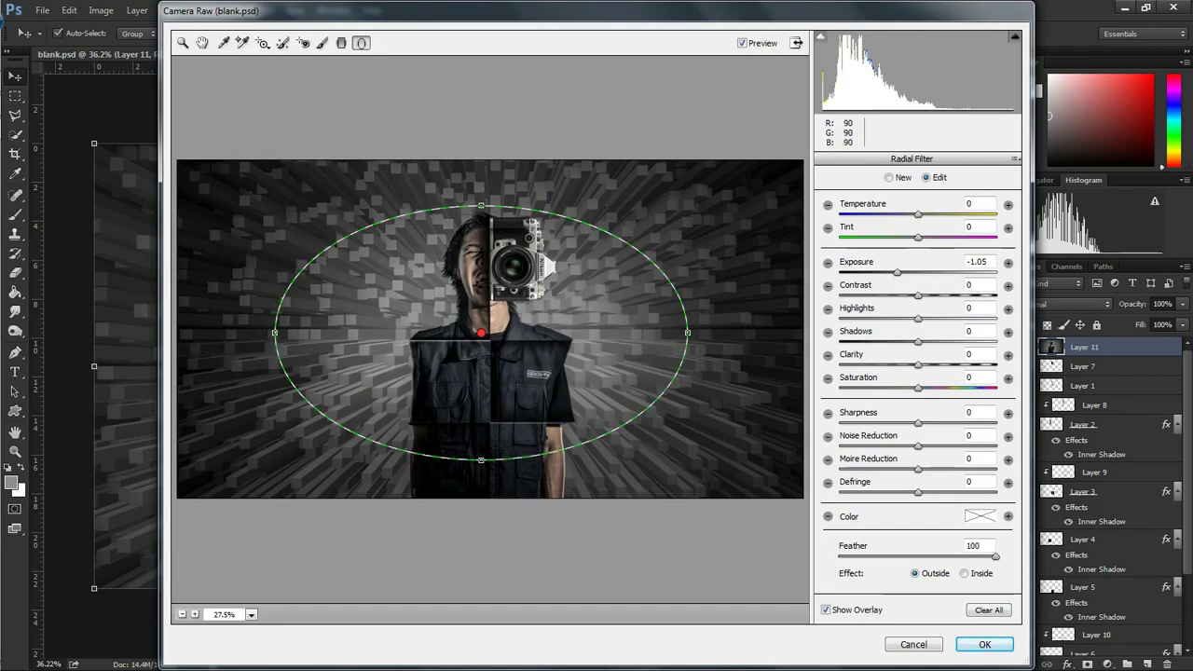
drag(687, 460, 787, 493)
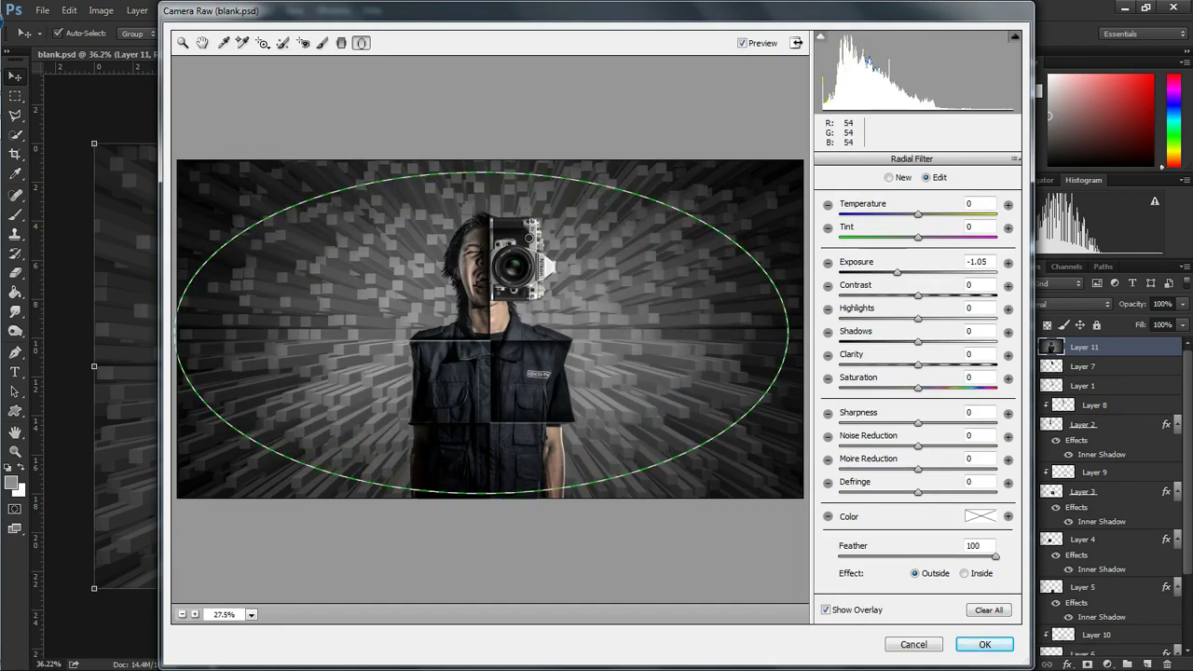
drag(787, 494, 781, 527)
drag(896, 272, 910, 272)
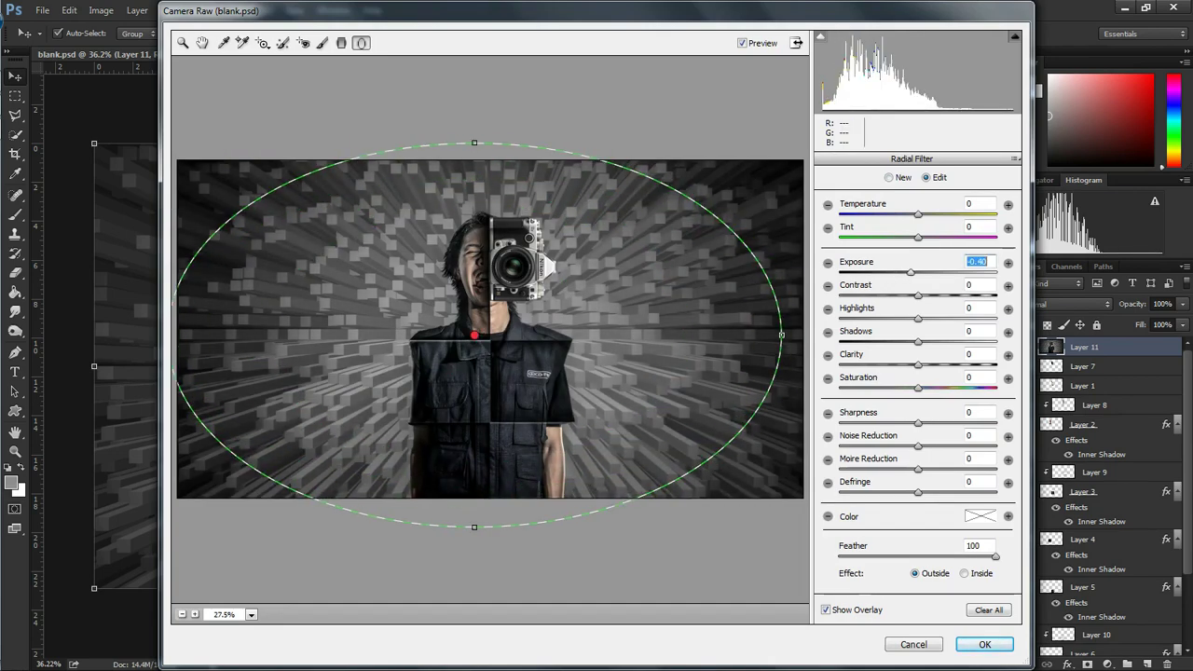
click(984, 644)
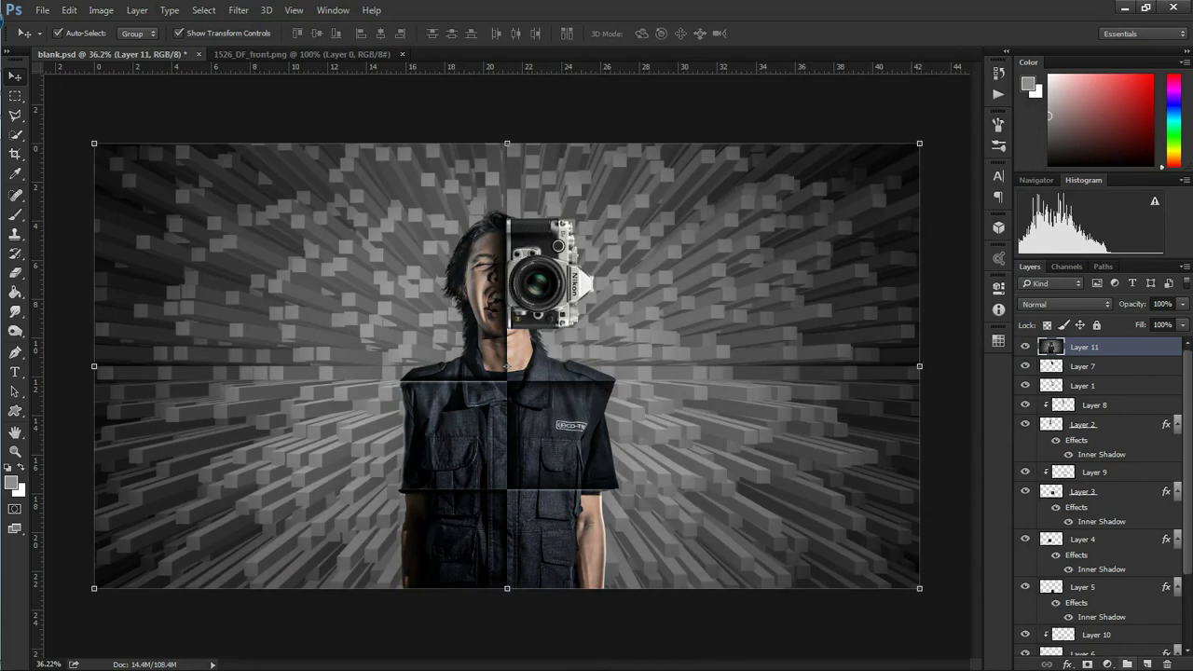
- Add a Gradient Fill layer using a blue gradient preset
click(1107, 664)
click(1084, 354)
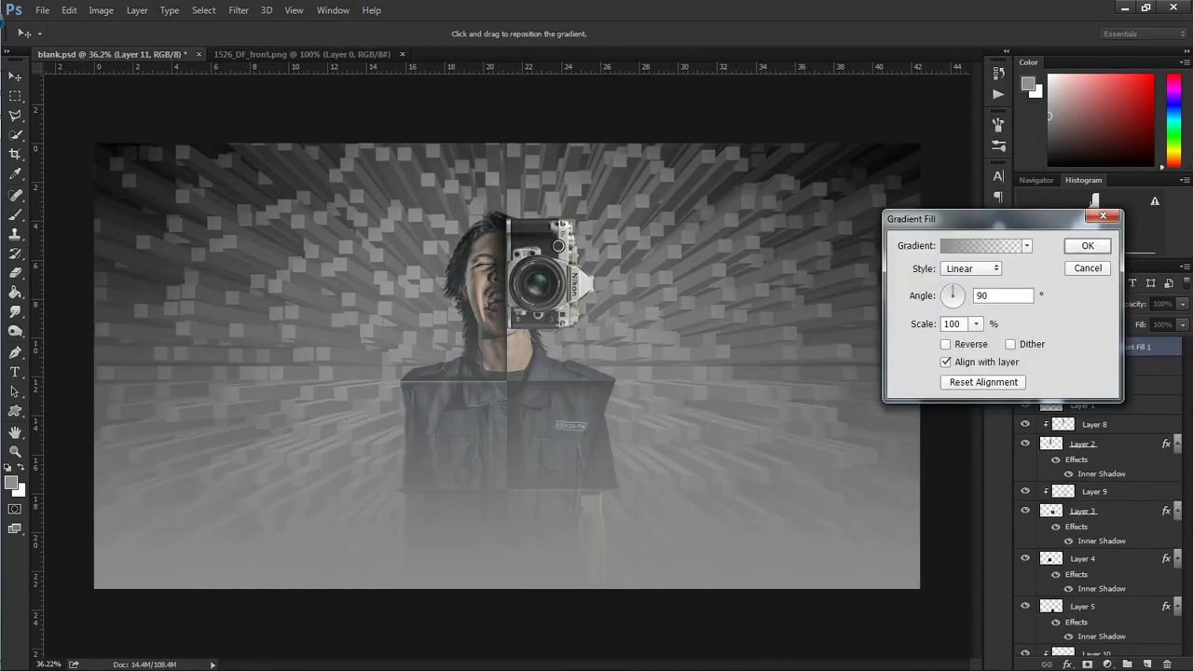
click(982, 245)
scroll(929, 259, down, 2)
scroll(929, 259, down, 1)
click(975, 251)
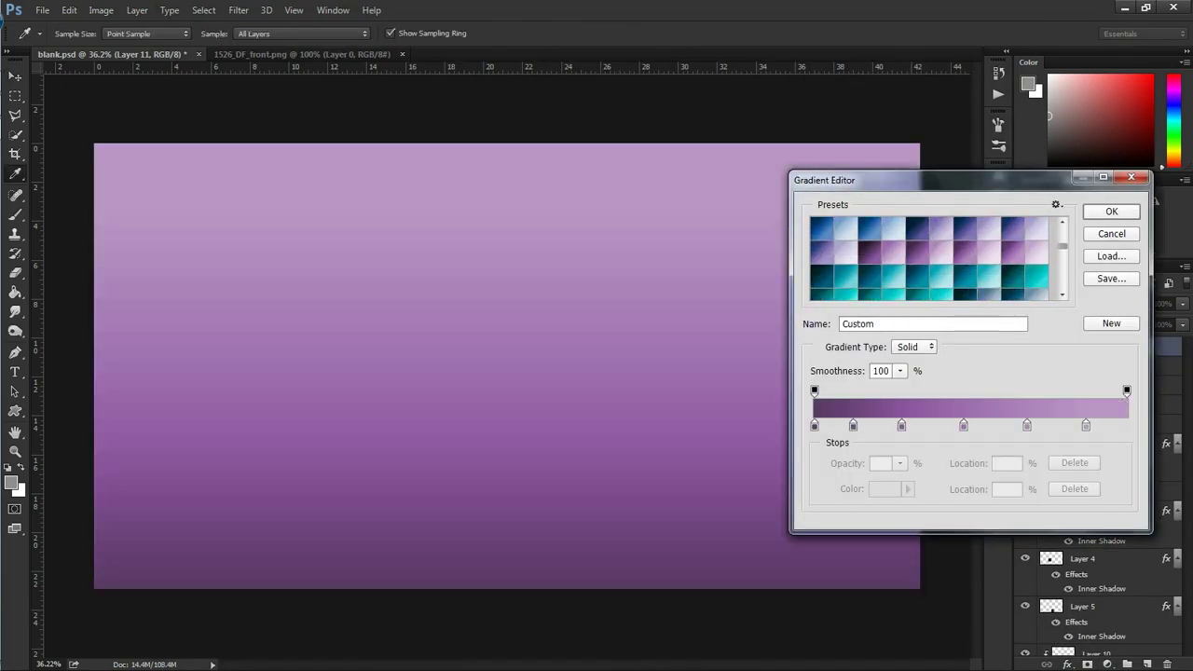
scroll(929, 259, up, 1)
click(845, 228)
click(1110, 211)
click(1087, 242)
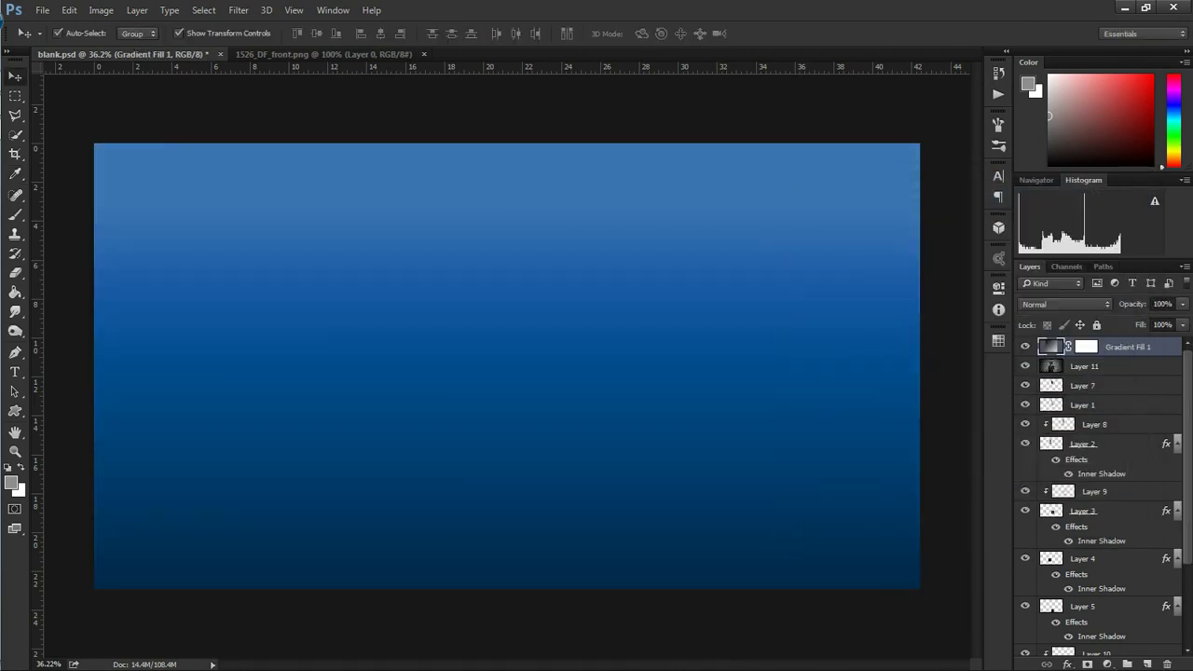
- Blend the gradient in Lighten mode at 35% opacity, then show the result in VLC
click(1065, 304)
click(1053, 395)
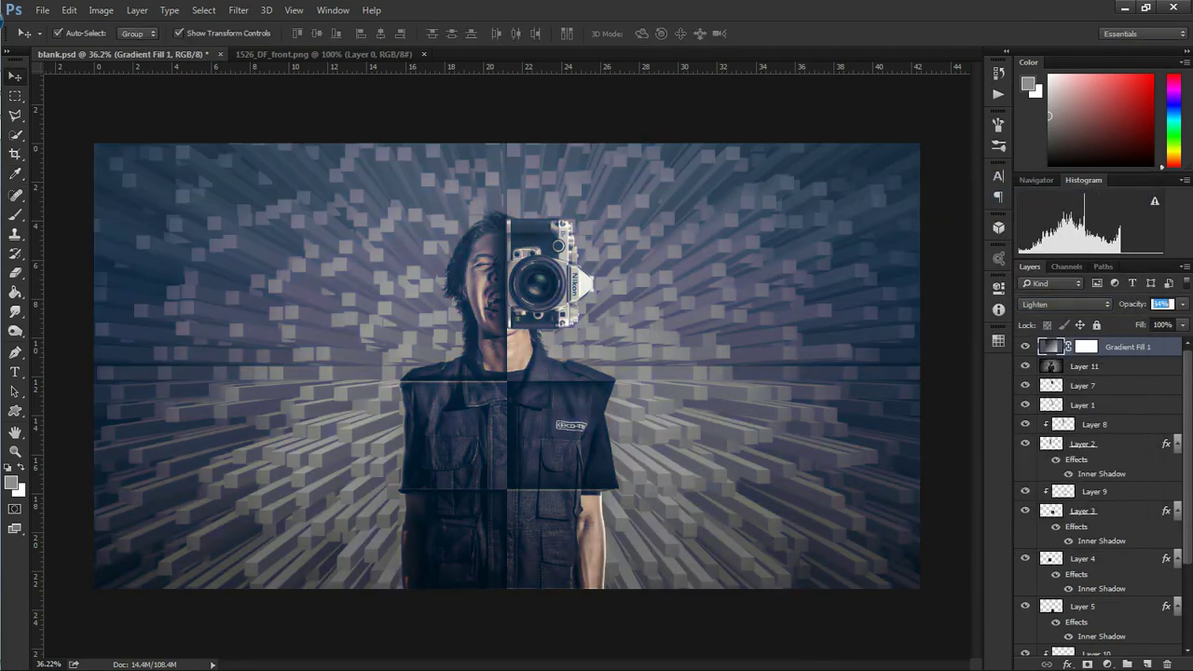
text(35)
key(Return)
key(alt+bracketleft)
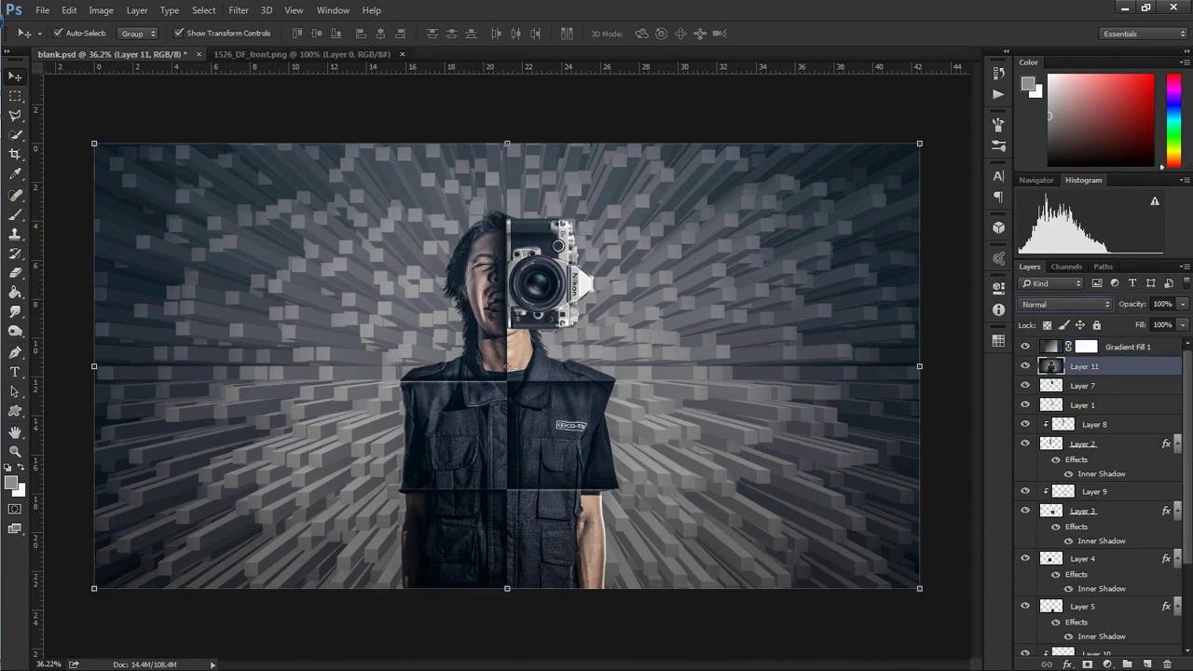
key(alt+Tab)
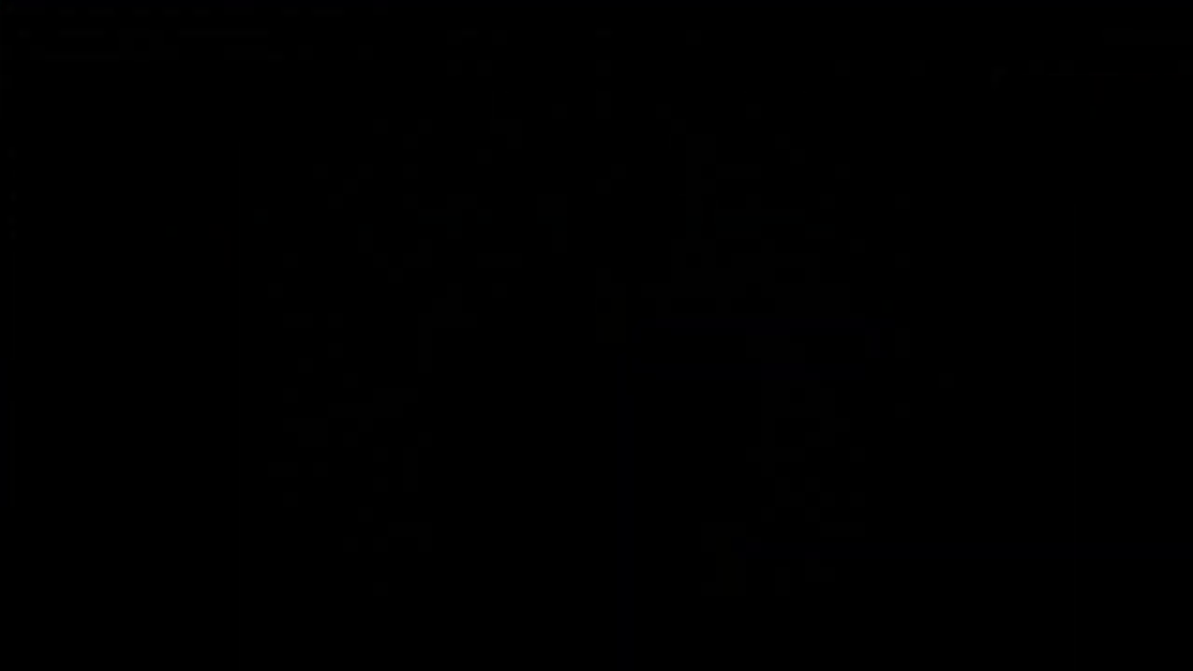